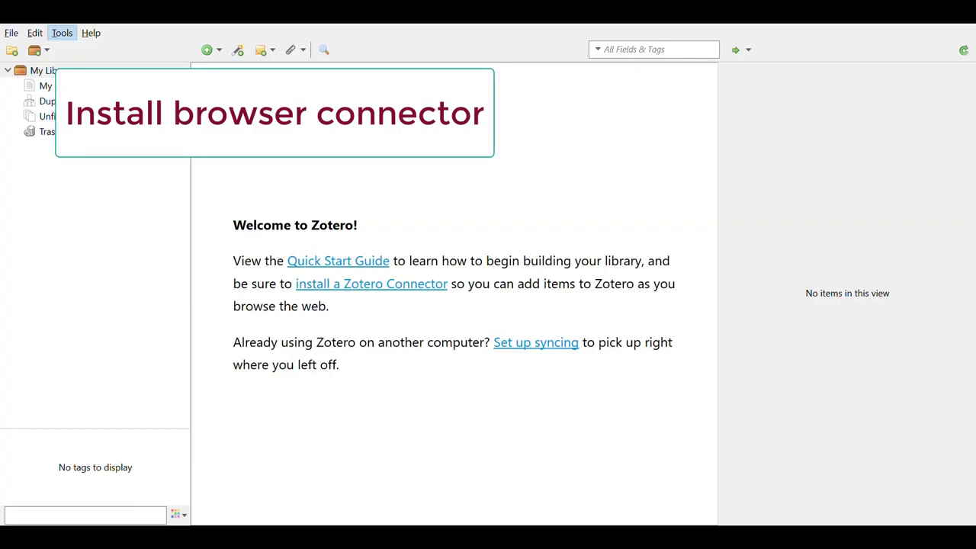
# Install the Zotero Connector extension for Chrome, going from Zotero's browser connector page to the Chrome Web Store
pyautogui.click(107, 82)
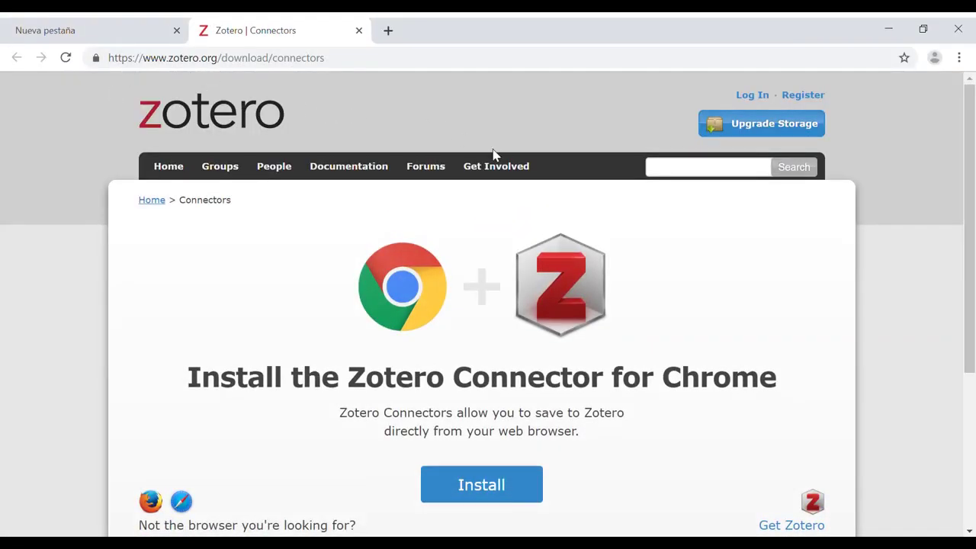
pyautogui.click(486, 492)
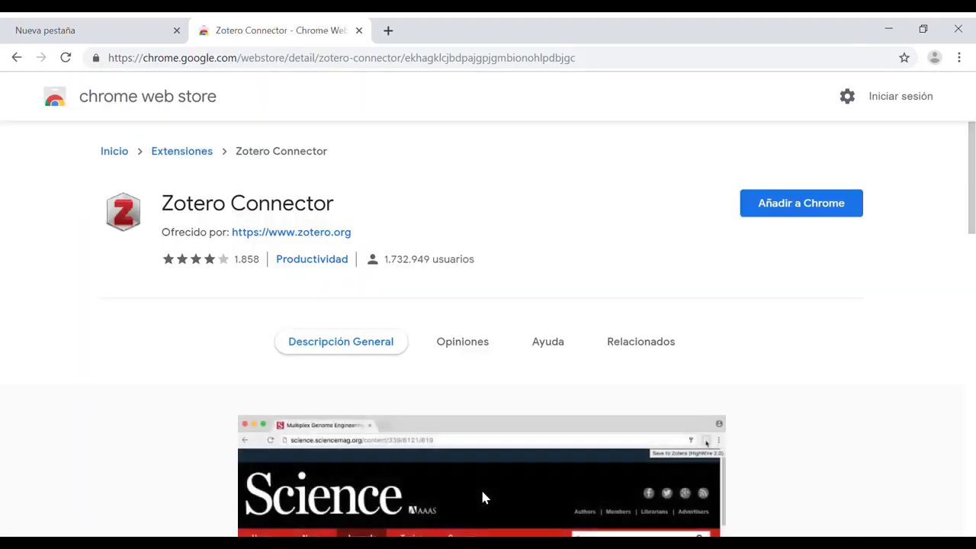
pyautogui.click(807, 211)
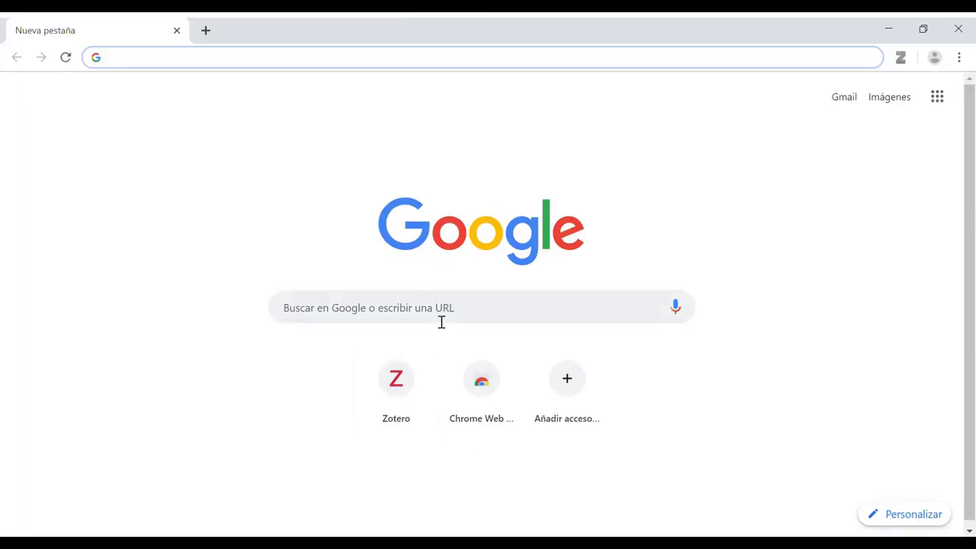
# Search Google for "fair guiding principles pubmed"
pyautogui.click(445, 316)
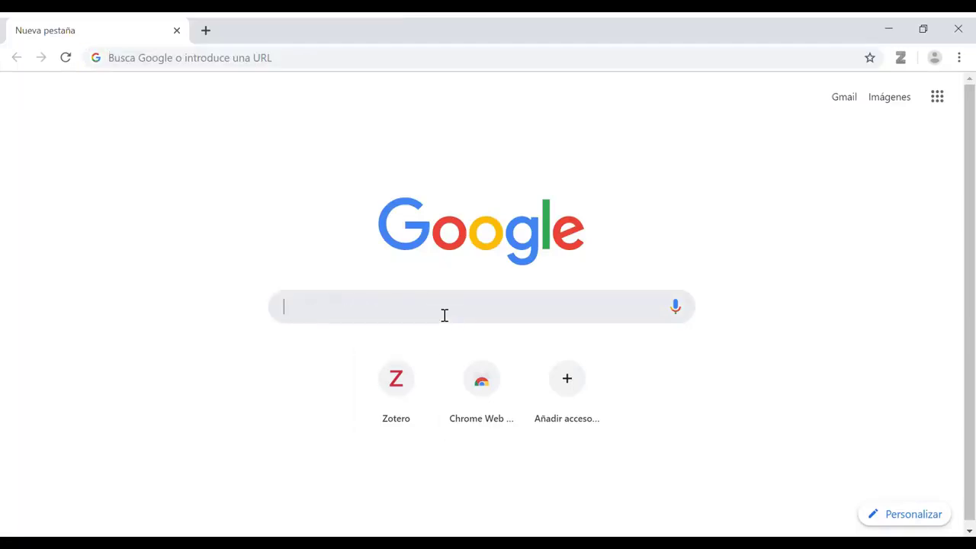
pyautogui.write('fair ')
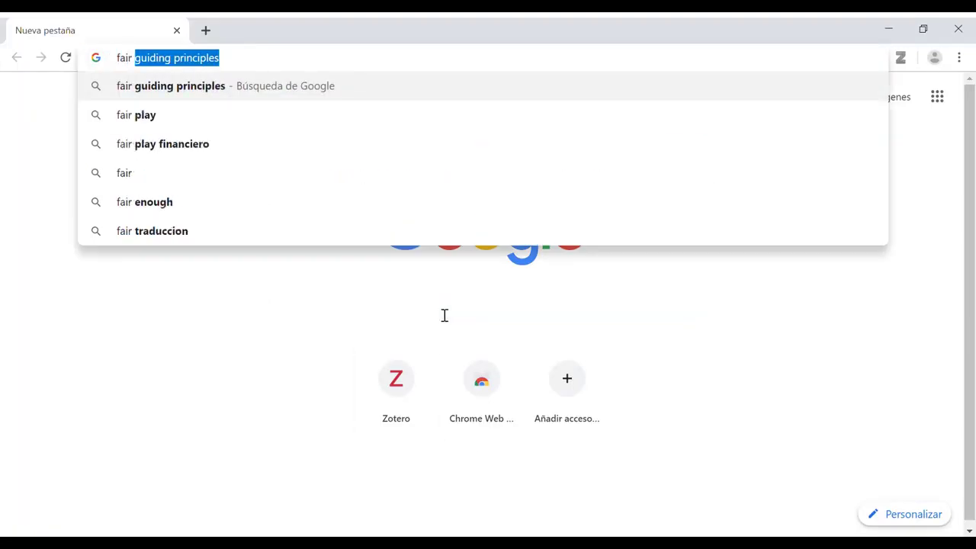
pyautogui.write('guidin')
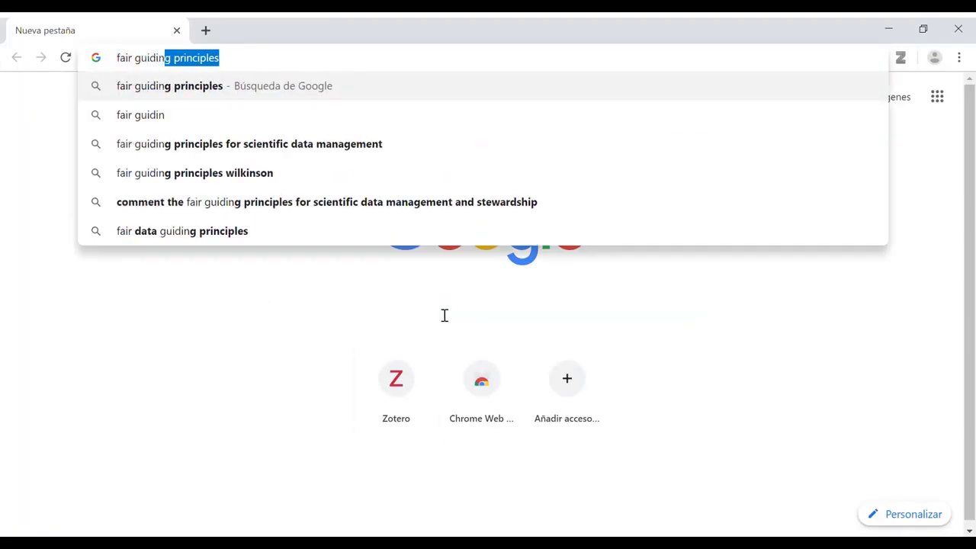
pyautogui.write('g principl')
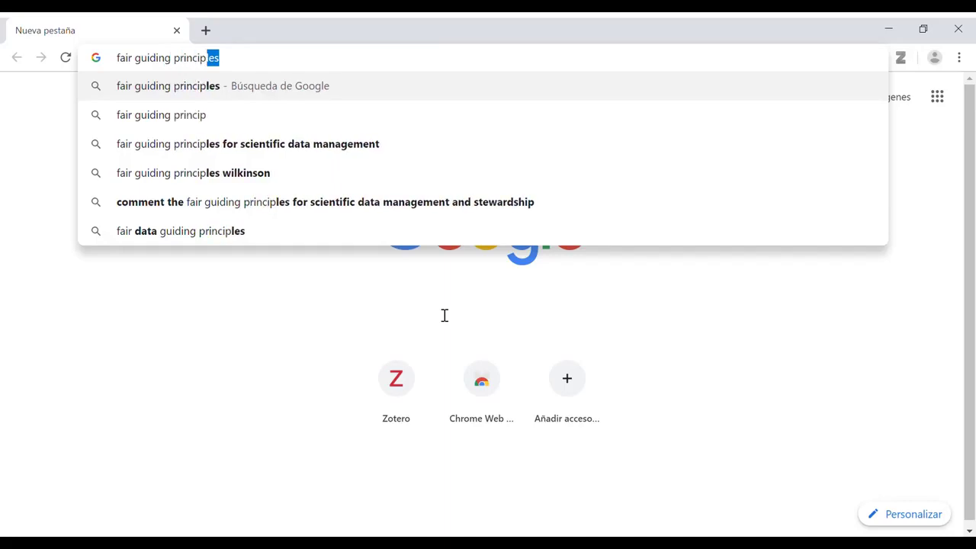
pyautogui.write('es pubmed')
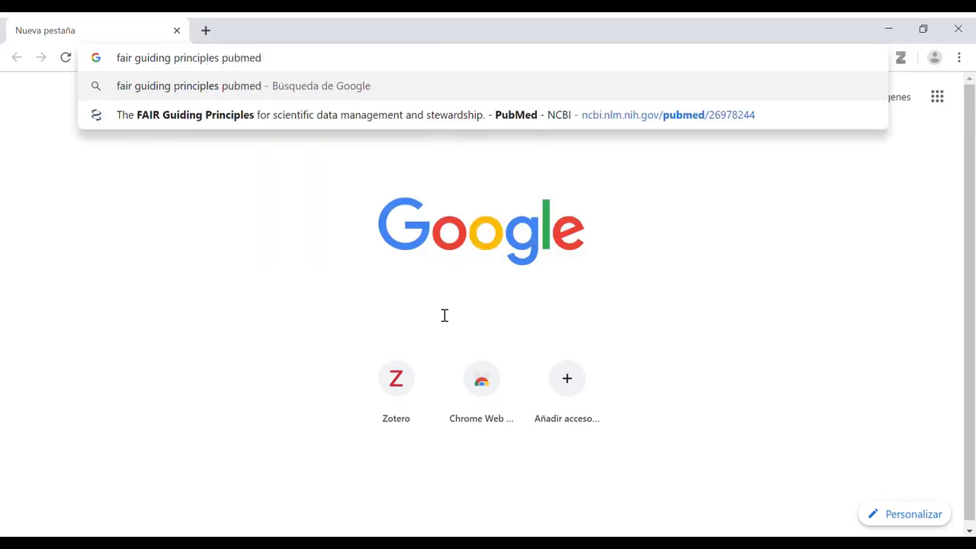
pyautogui.press('Return')
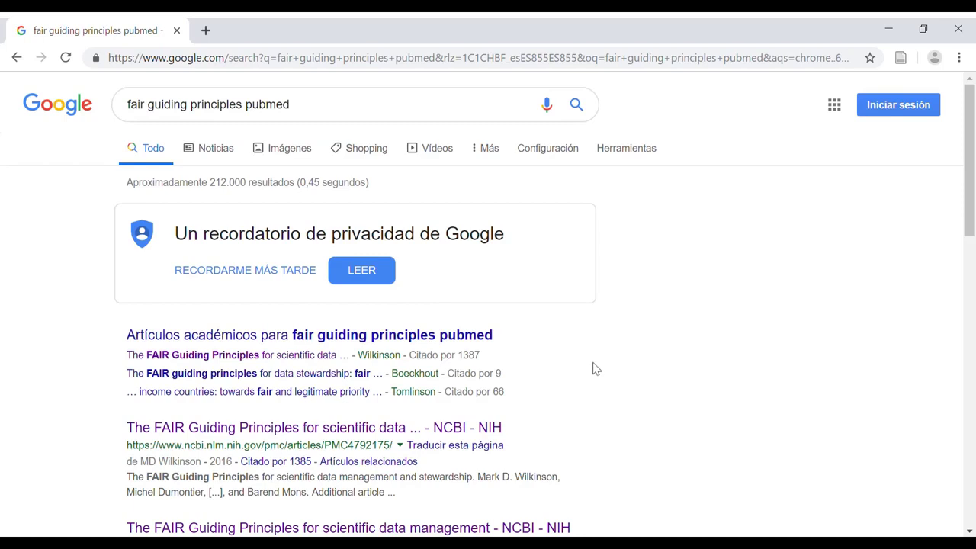
# Open the PMC result for "The FAIR Guiding Principles for scientific data" and save the article to My Library with the Zotero Connector
pyautogui.scroll(-1, 596, 369)
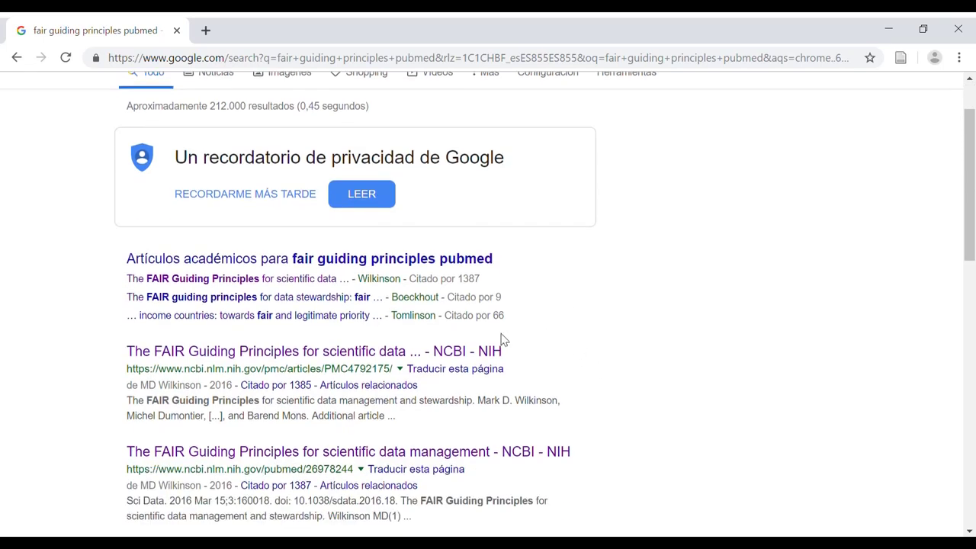
pyautogui.click(355, 352)
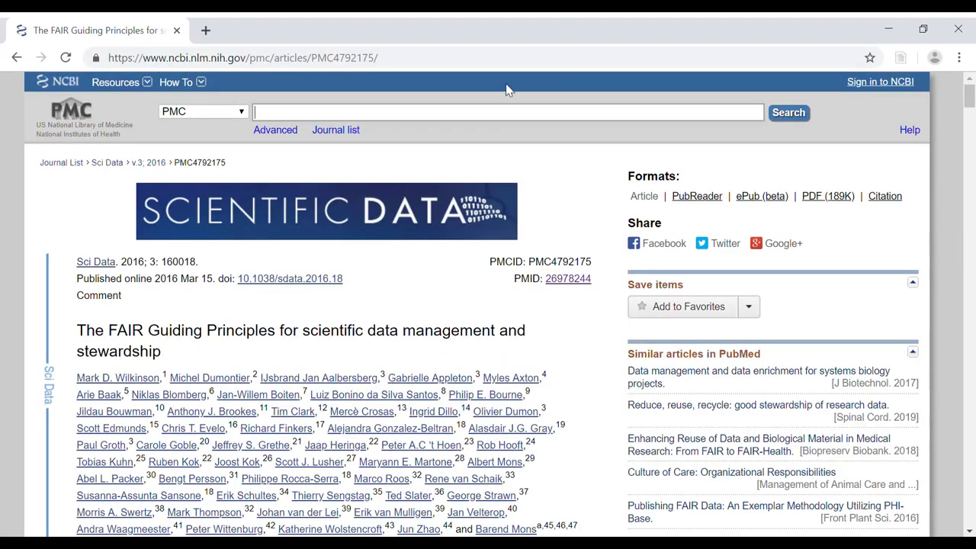
pyautogui.click(902, 61)
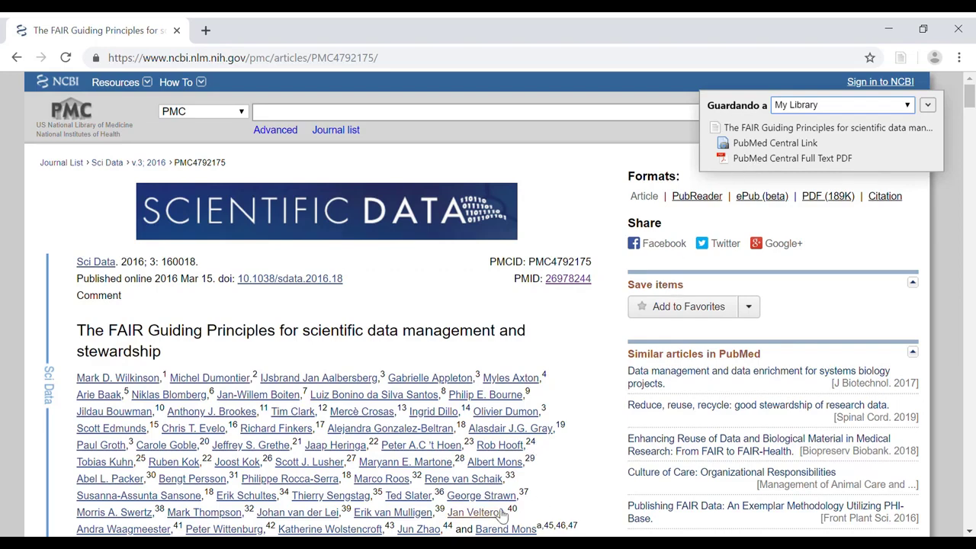
# Switch to Zotero, review the metadata of the saved FAIR Guiding Principles article and expand its attachments
pyautogui.hotkey('alt', 'Tab')
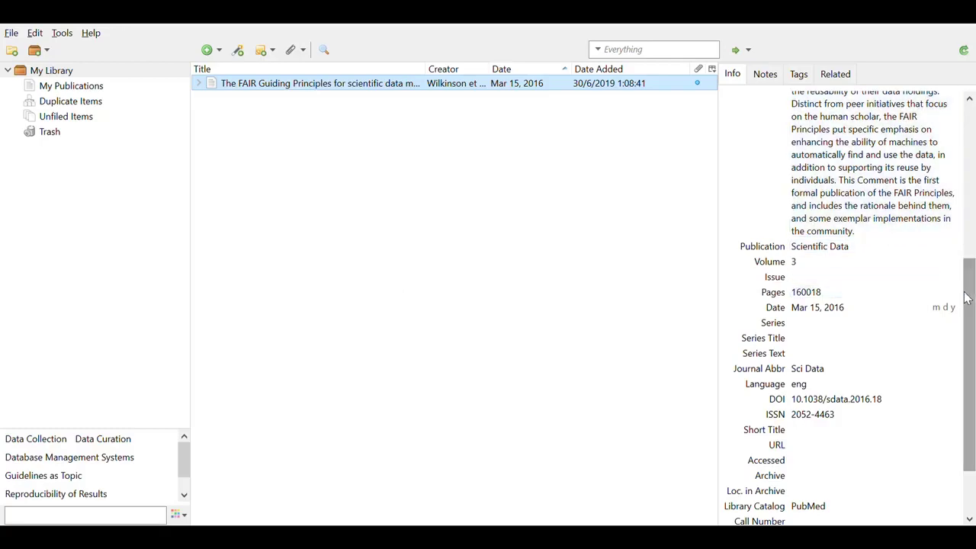
pyautogui.moveTo(968, 298); pyautogui.dragTo(935, 64)
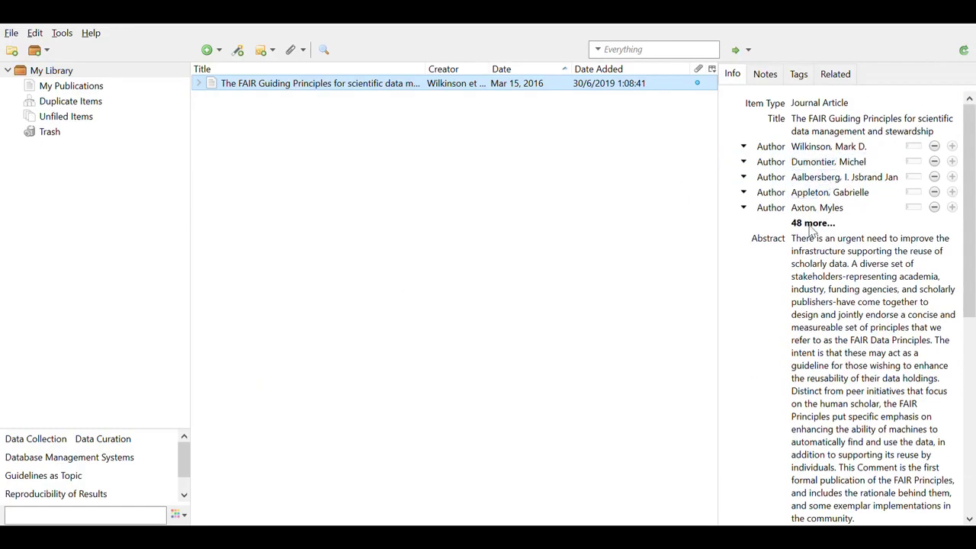
pyautogui.scroll(-6, 788, 242)
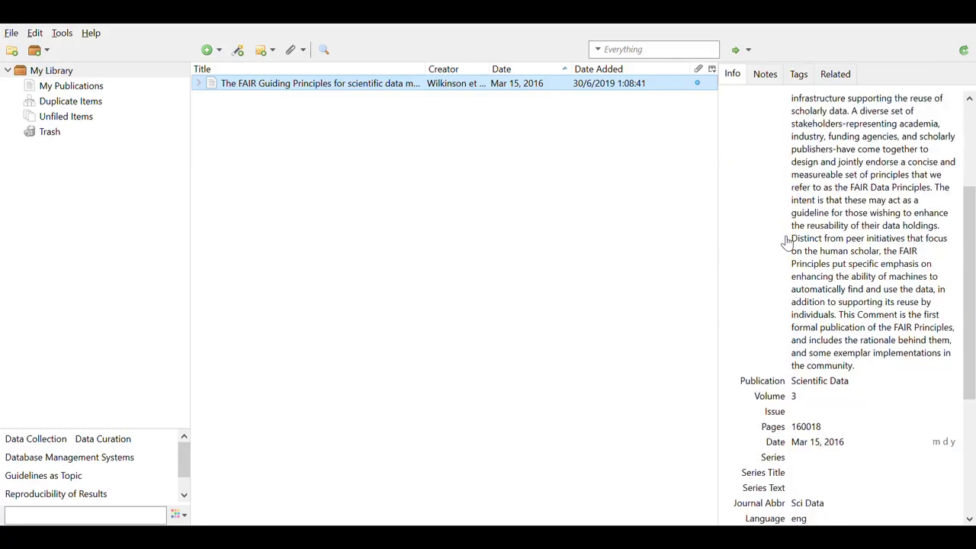
pyautogui.scroll(-4, 788, 243)
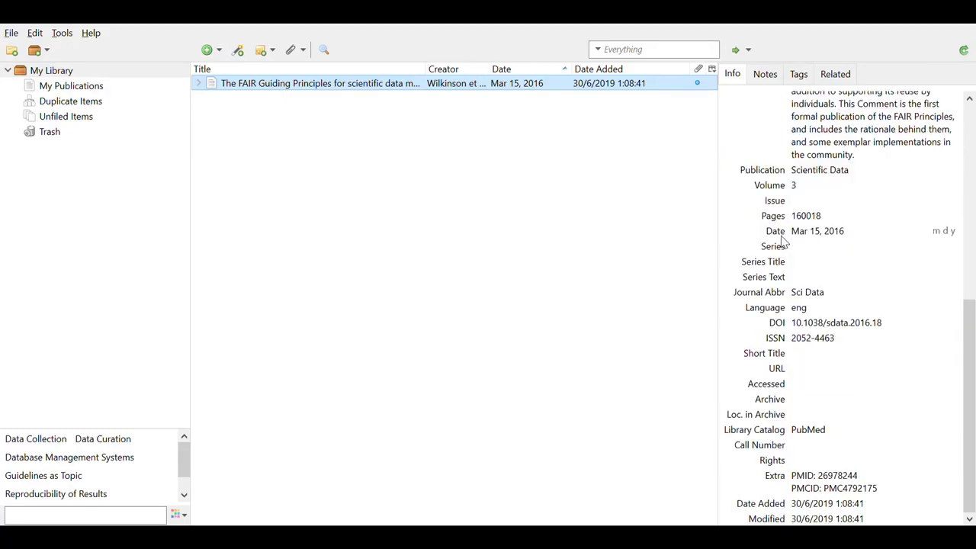
pyautogui.click(198, 83)
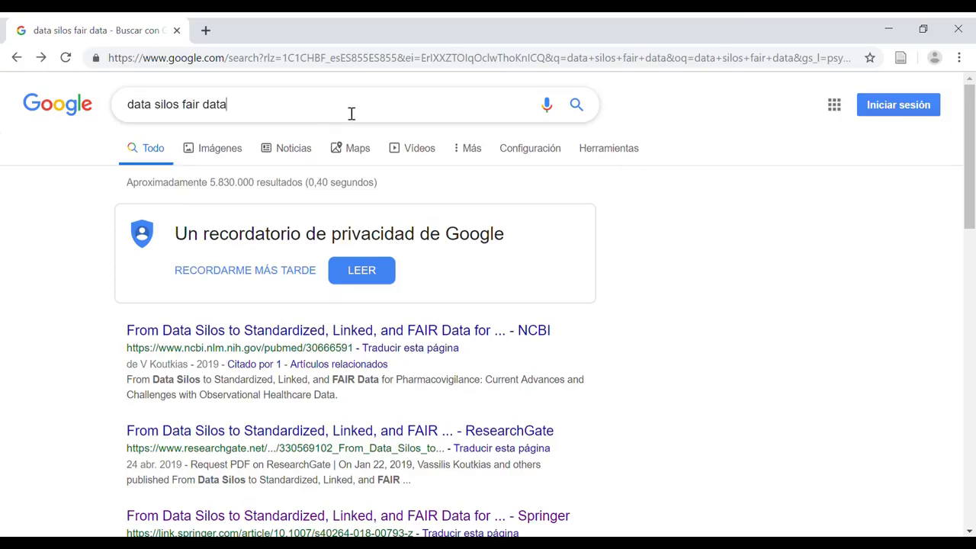
# Open the Springer result for "From Data Silos to Standardized, Linked, and FAIR Data" and save the article to My Library with the Zotero Connector
pyautogui.scroll(-3, 74, 259)
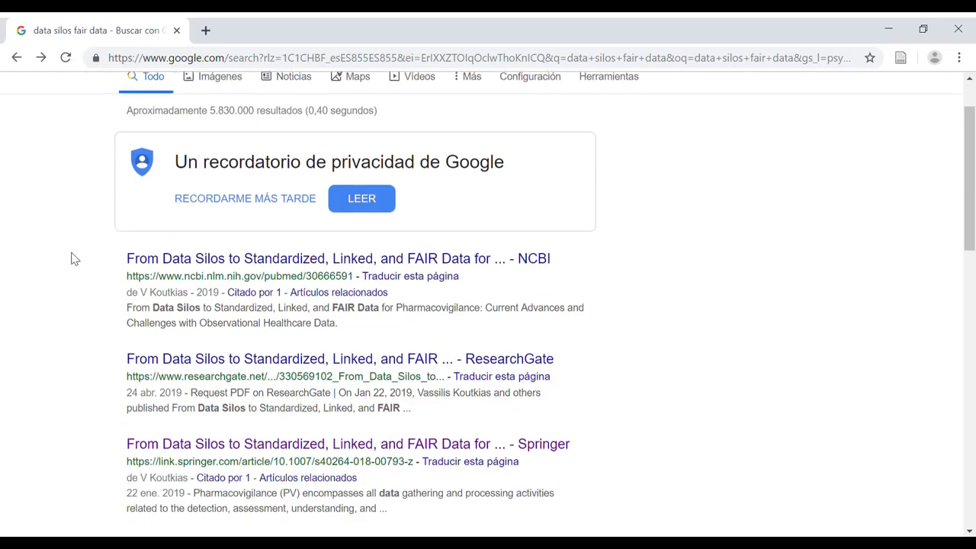
pyautogui.scroll(1, 75, 259)
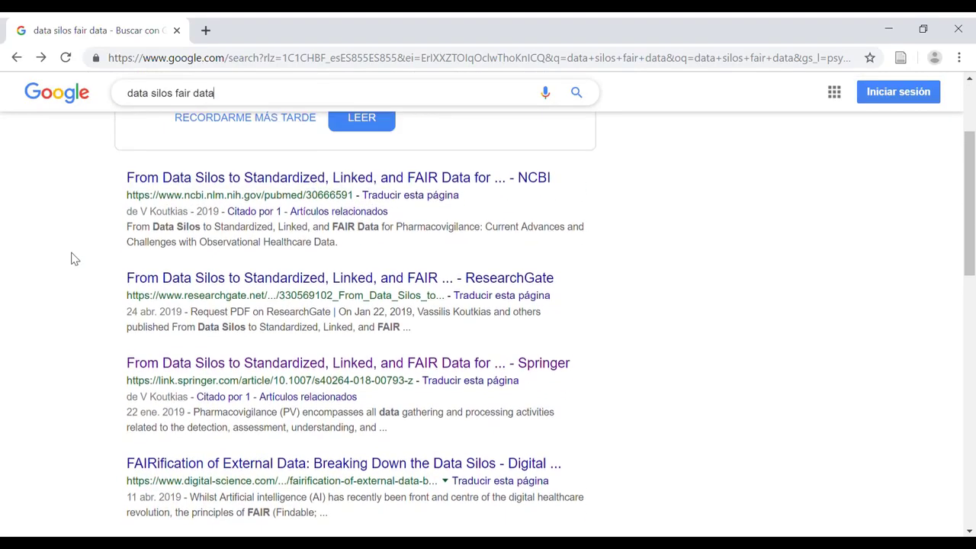
pyautogui.scroll(-1, 75, 259)
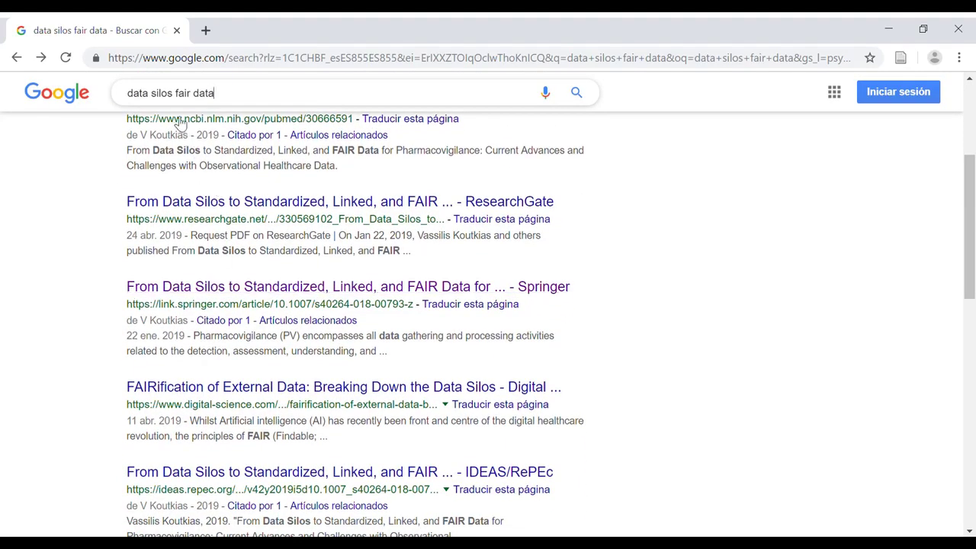
pyautogui.click(371, 288)
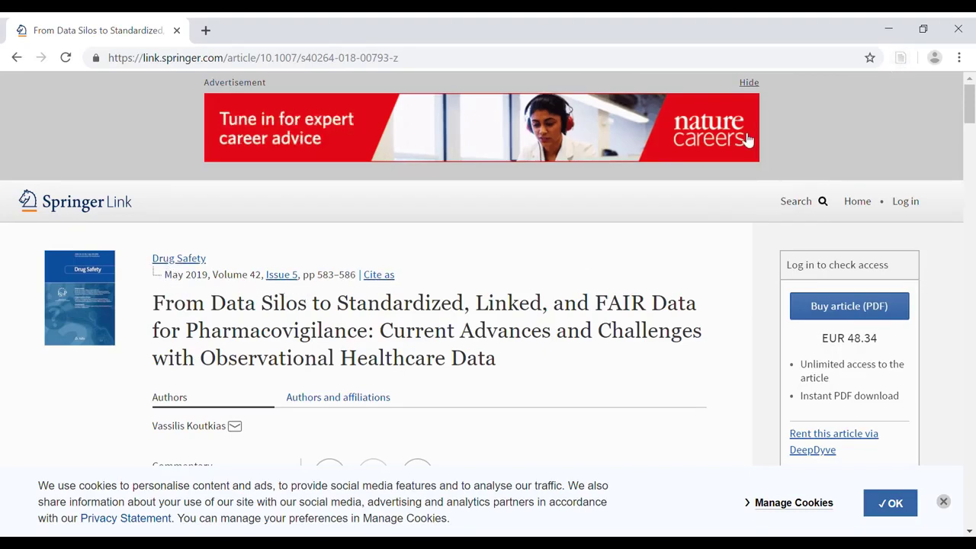
pyautogui.click(902, 60)
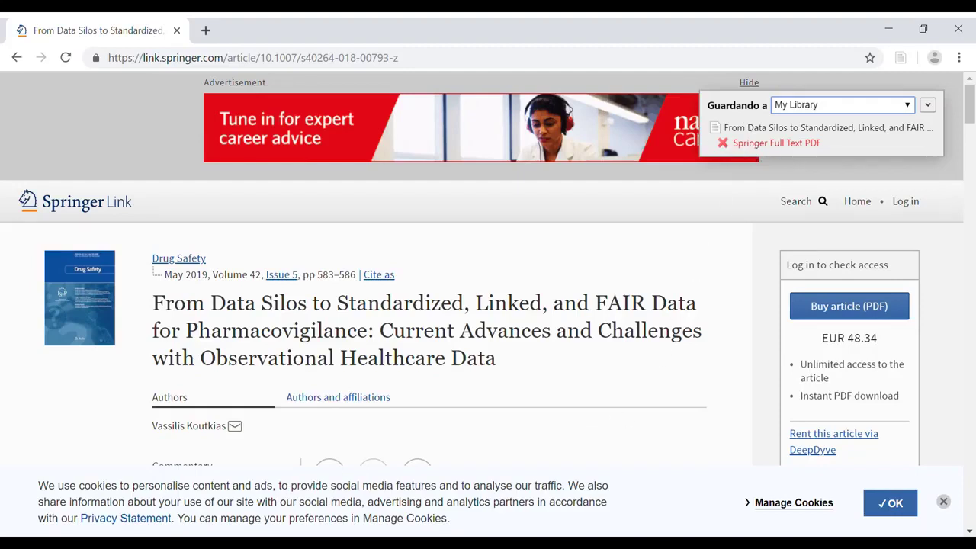
# Switch to Zotero and open the abstract field of the saved "From Data Silos" article
pyautogui.hotkey('alt', 'Tab')
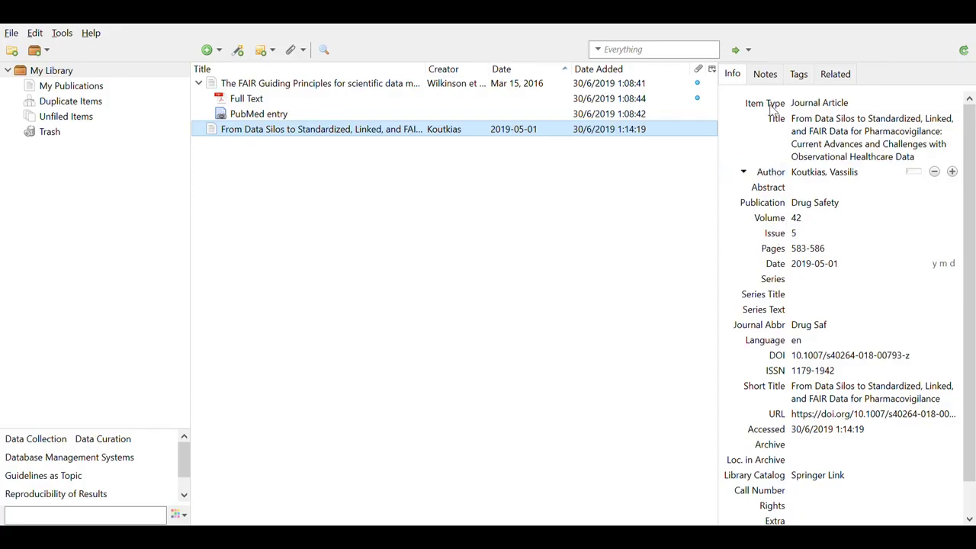
pyautogui.click(797, 189)
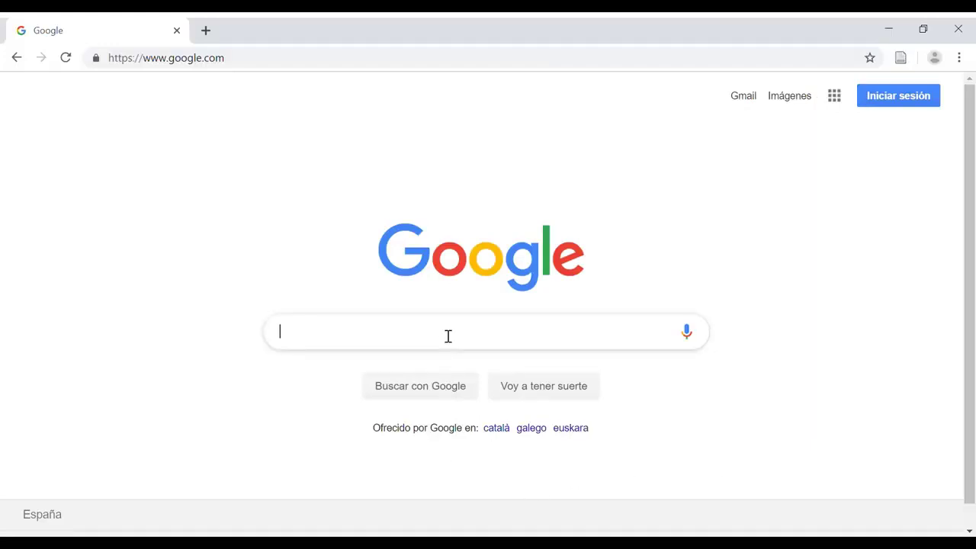
# Search Google for "turning fair into reality"
pyautogui.write('turning fai')
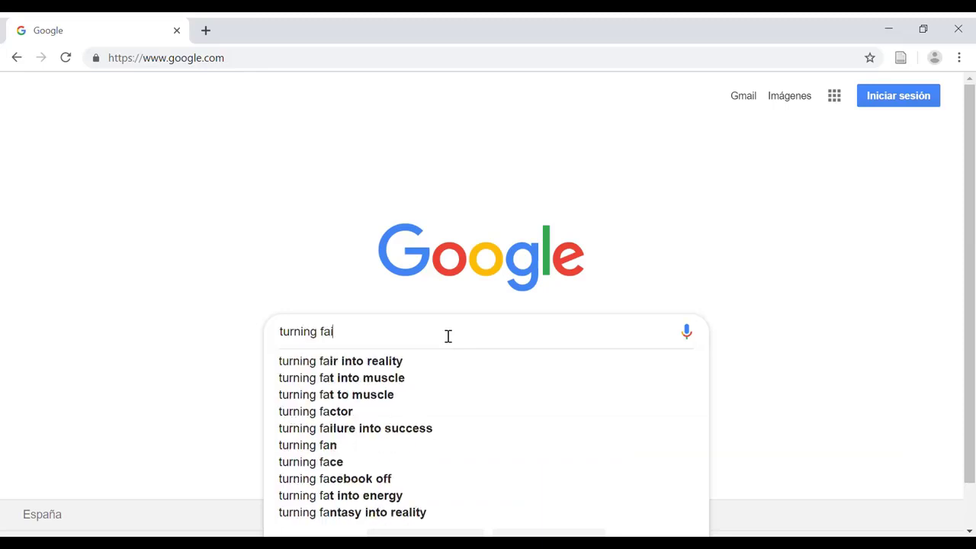
pyautogui.write('r into real')
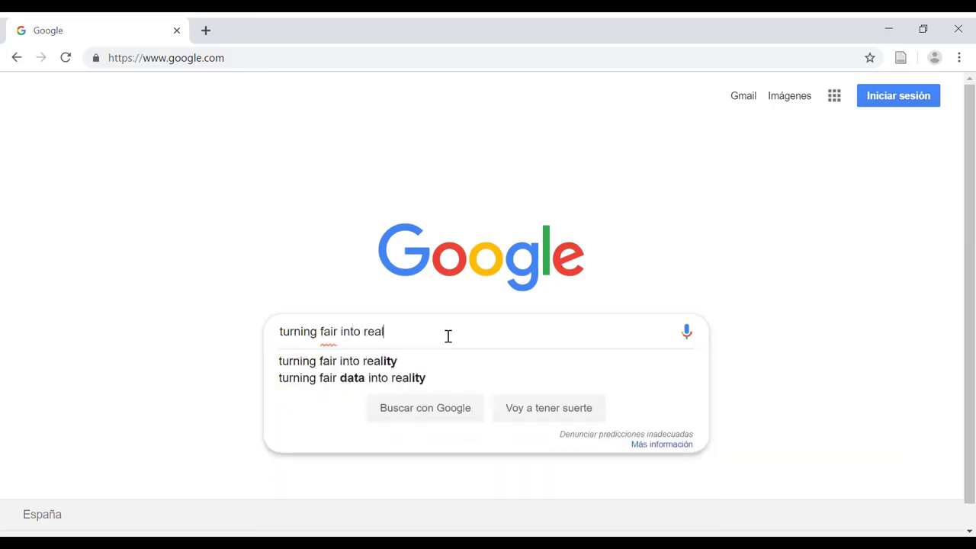
pyautogui.write('ity')
pyautogui.press('Return')
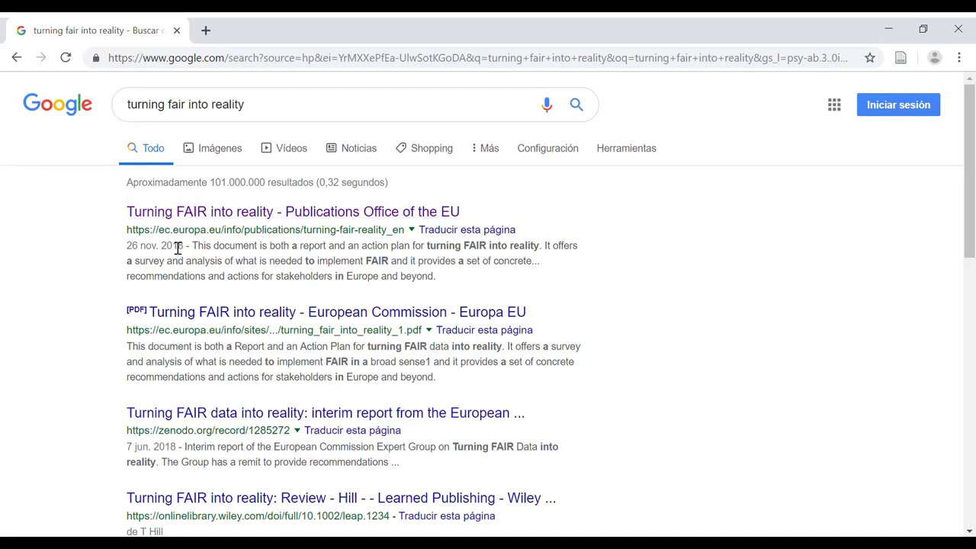
# Open the Publications Office of the EU result for "Turning FAIR into reality" and save the page to My Library with the Zotero Connector
pyautogui.click(241, 214)
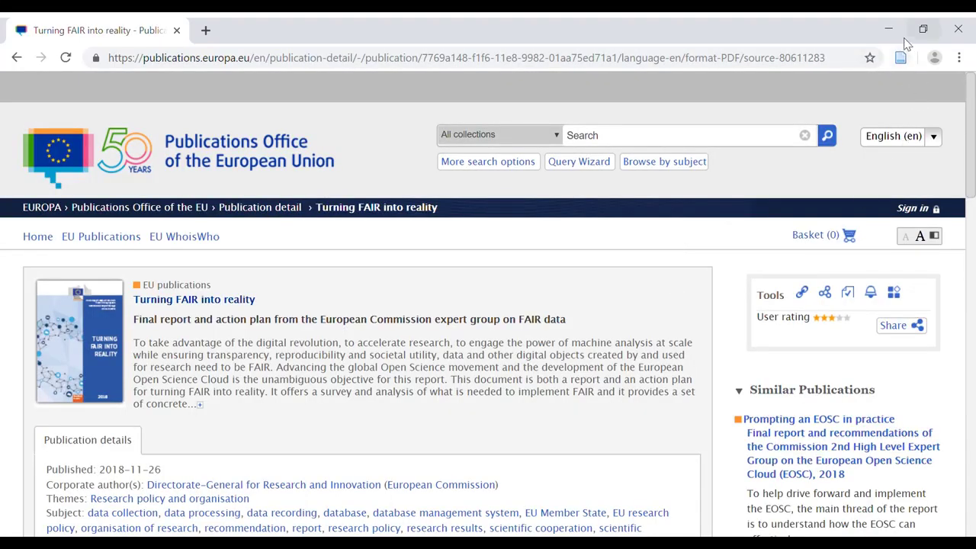
pyautogui.click(901, 59)
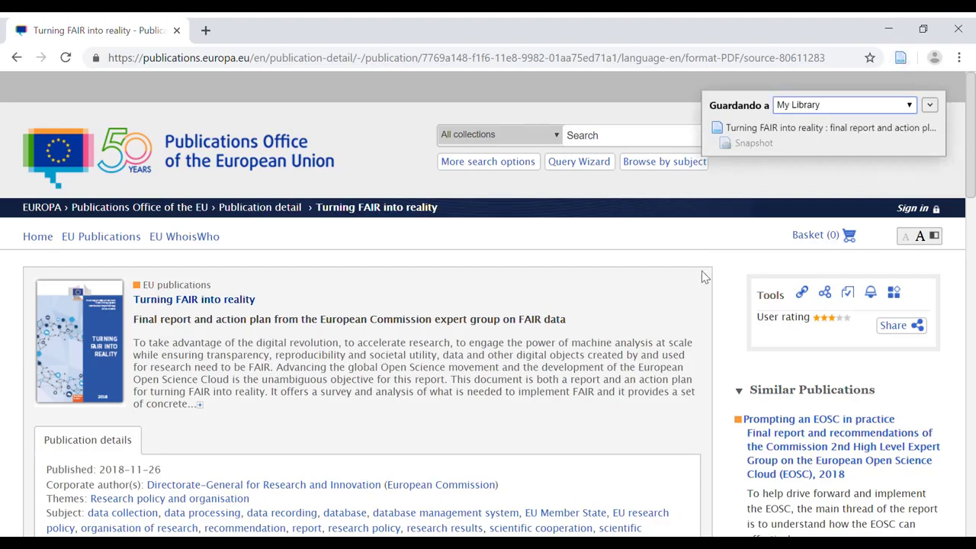
# Switch to Zotero to check the saved "Turning FAIR into reality" item and collapse the attachments of the FAIR Guiding Principles article
pyautogui.hotkey('alt', 'Tab')
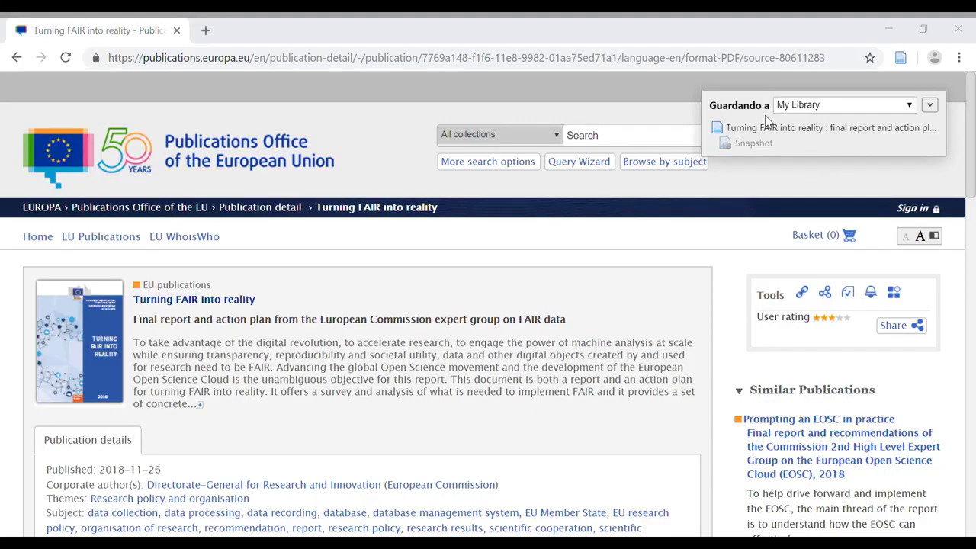
pyautogui.hotkey('alt', 'Tab')
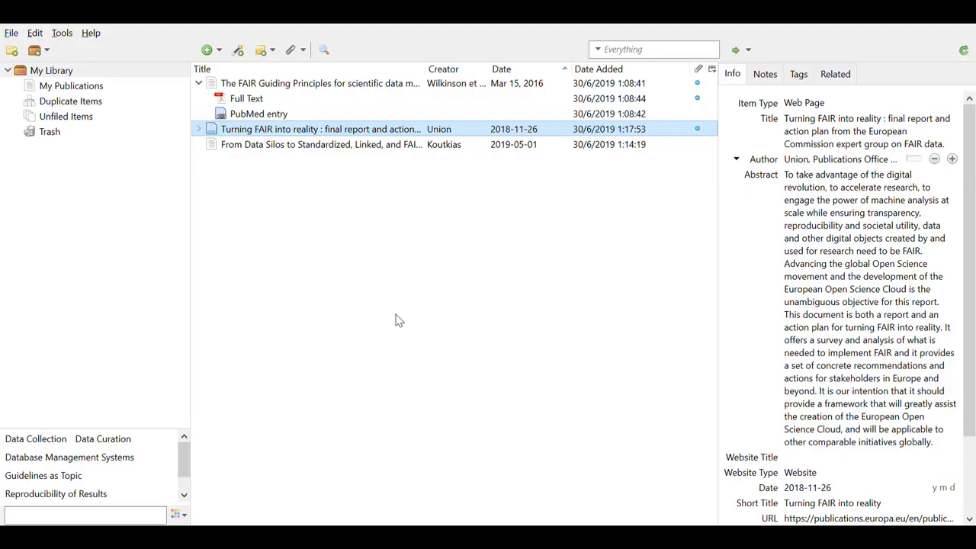
pyautogui.click(199, 84)
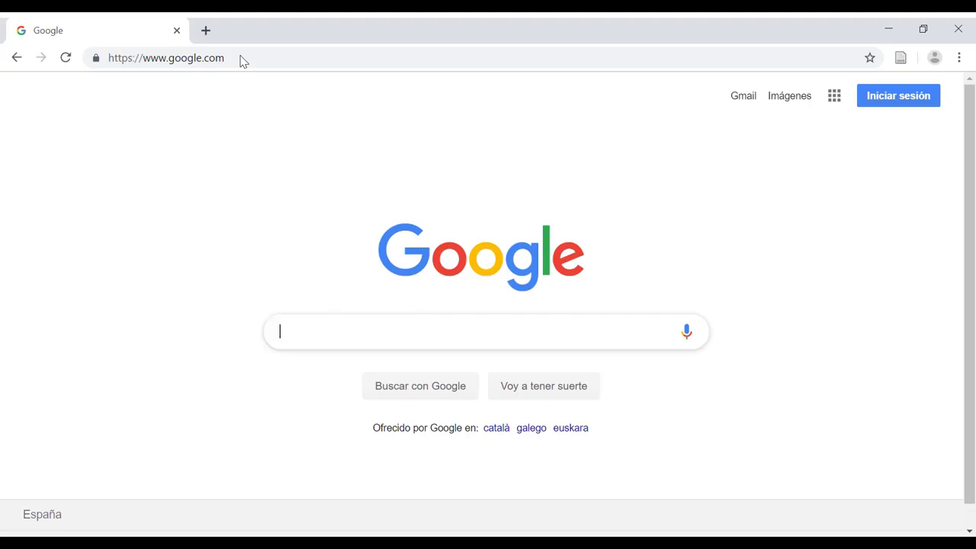
# Search Google for "liber webinar fair data"
pyautogui.write('liber w')
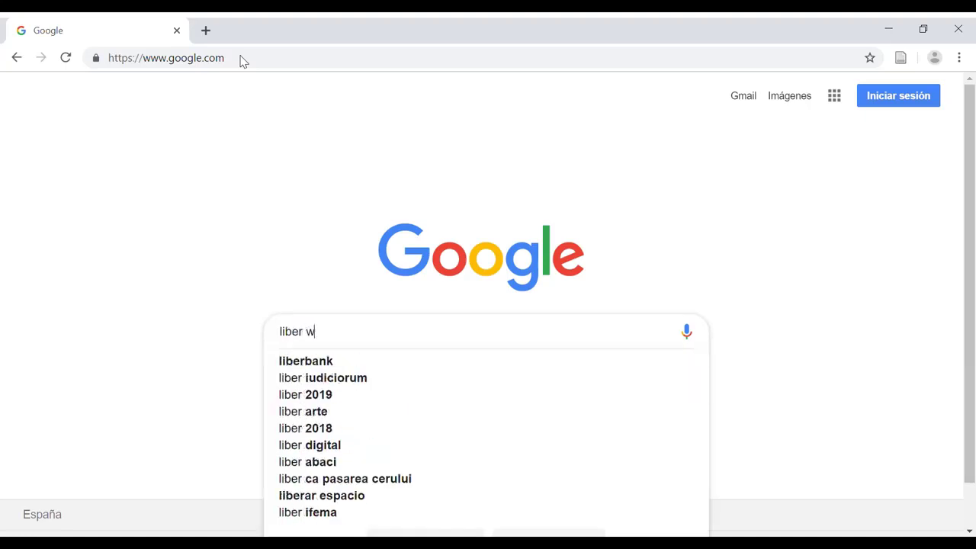
pyautogui.write('ebinar fair data')
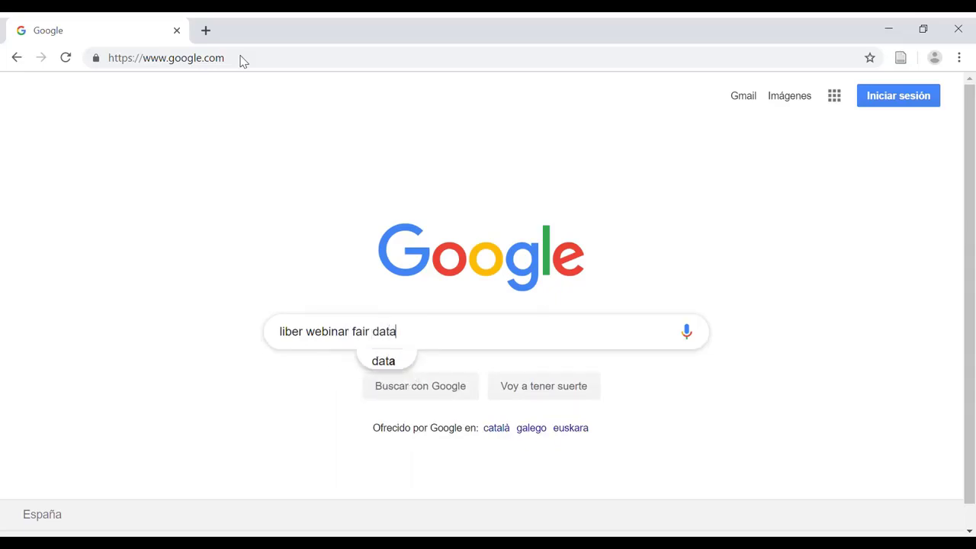
pyautogui.press('Return')
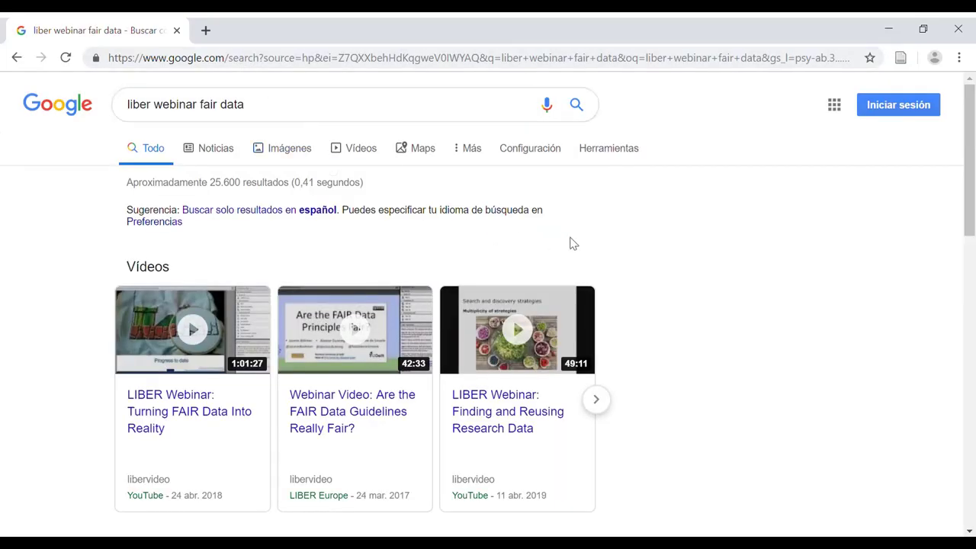
# Open the SlideShare result for "LIBER Webinar: Turning FAIR Data Into Reality" and save the presentation with the Zotero Connector
pyautogui.scroll(-3, 621, 246)
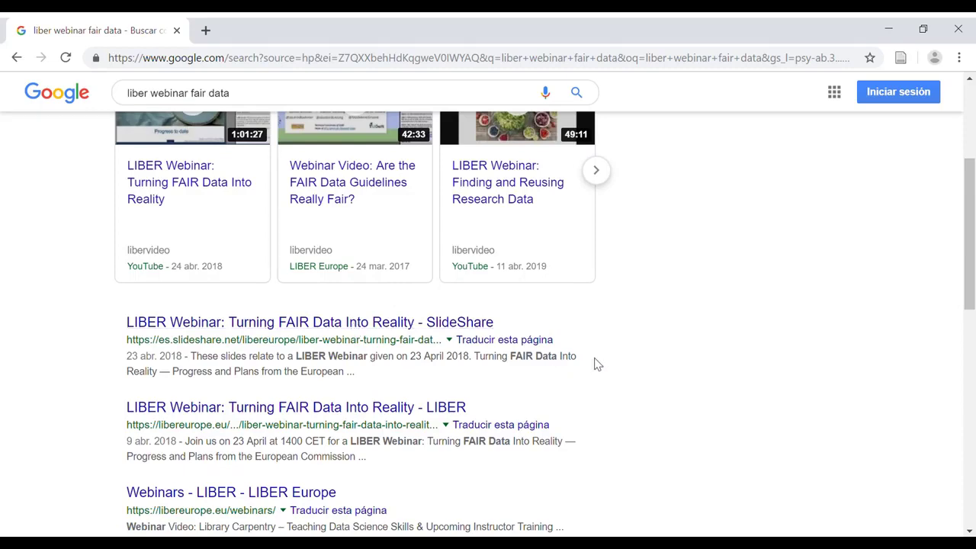
pyautogui.scroll(-2, 595, 364)
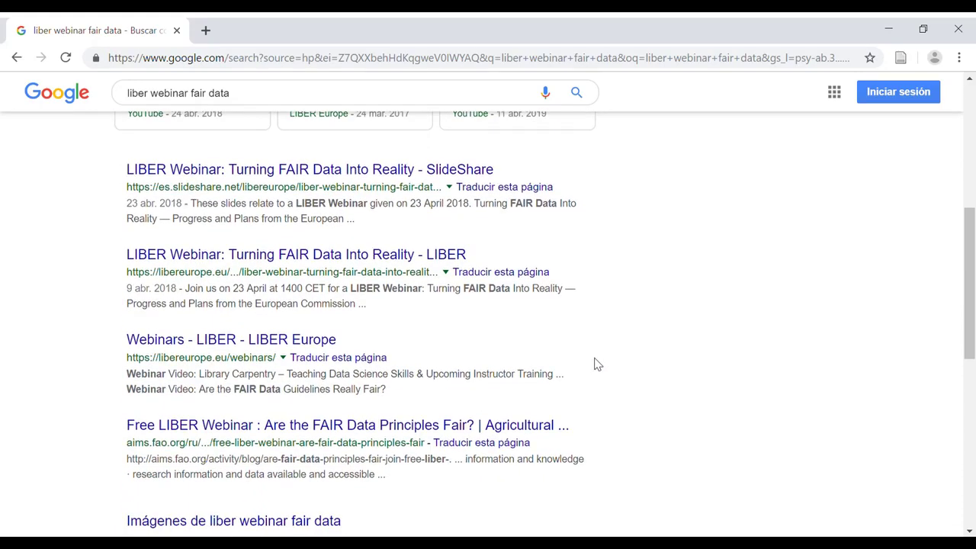
pyautogui.scroll(-1, 595, 364)
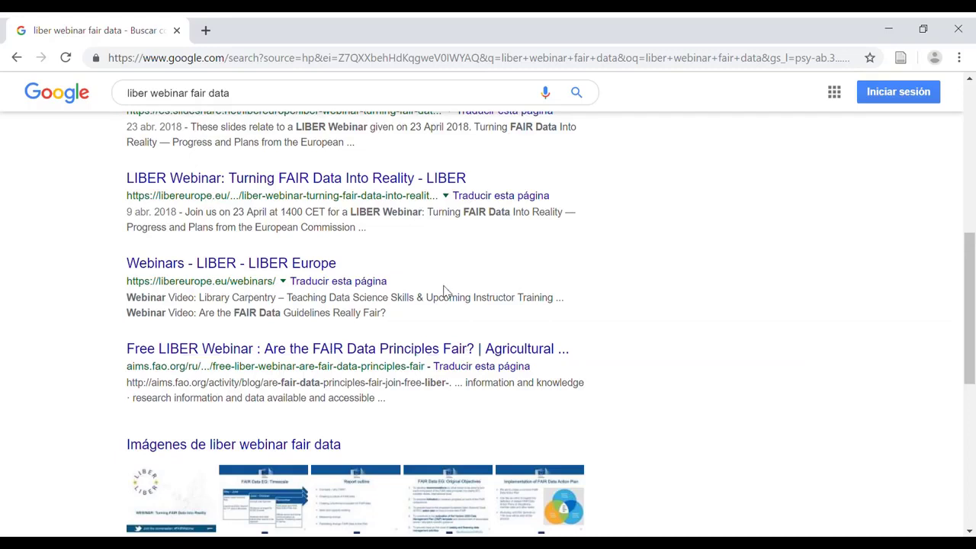
pyautogui.scroll(1, 465, 288)
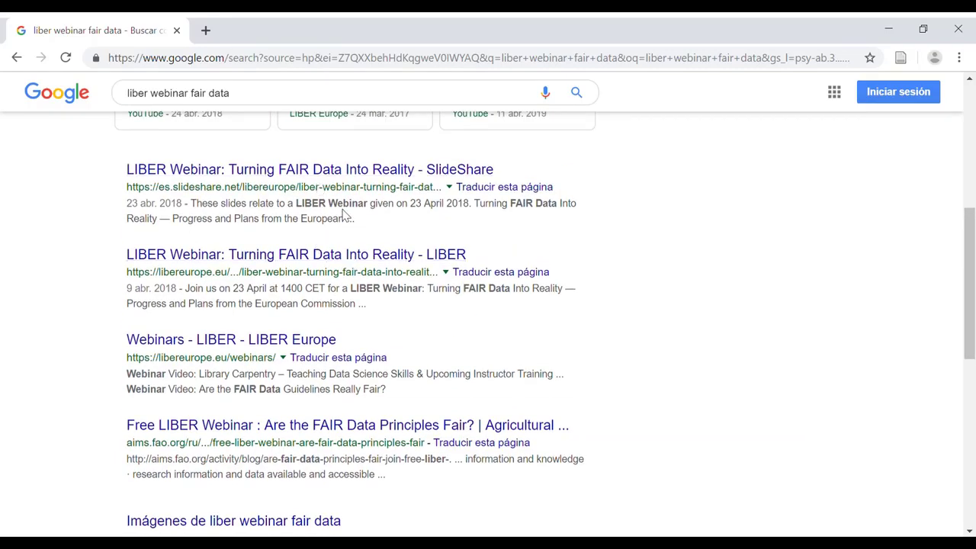
pyautogui.click(340, 177)
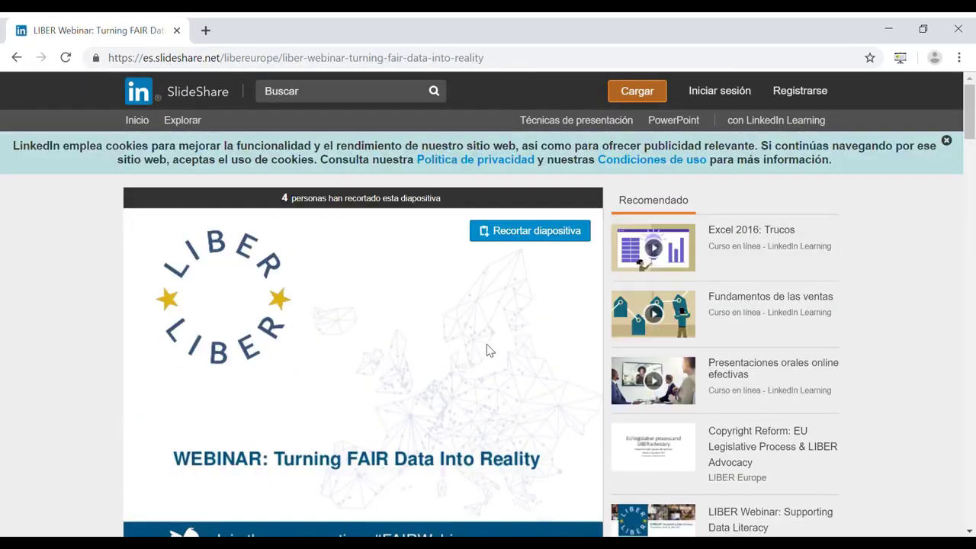
pyautogui.scroll(-1, 488, 349)
pyautogui.scroll(1, 487, 349)
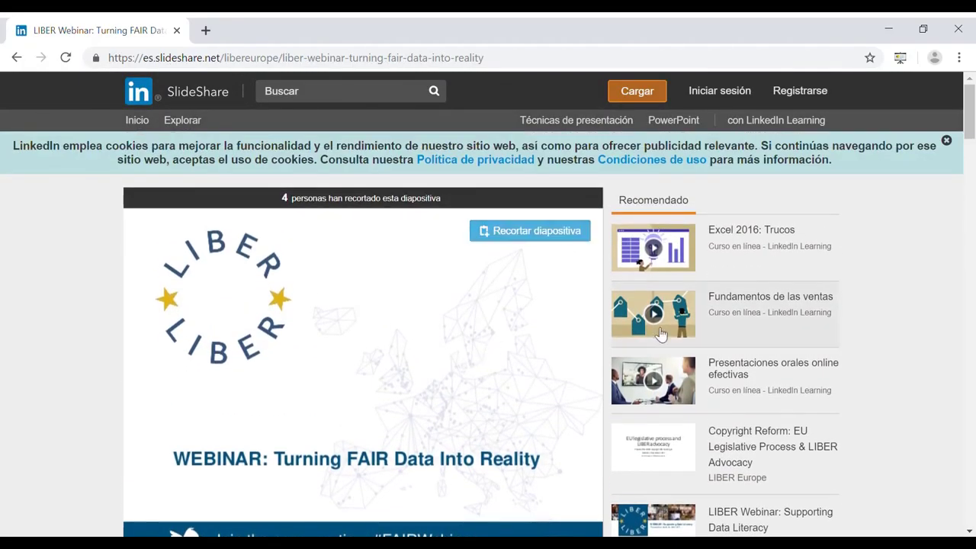
pyautogui.click(900, 58)
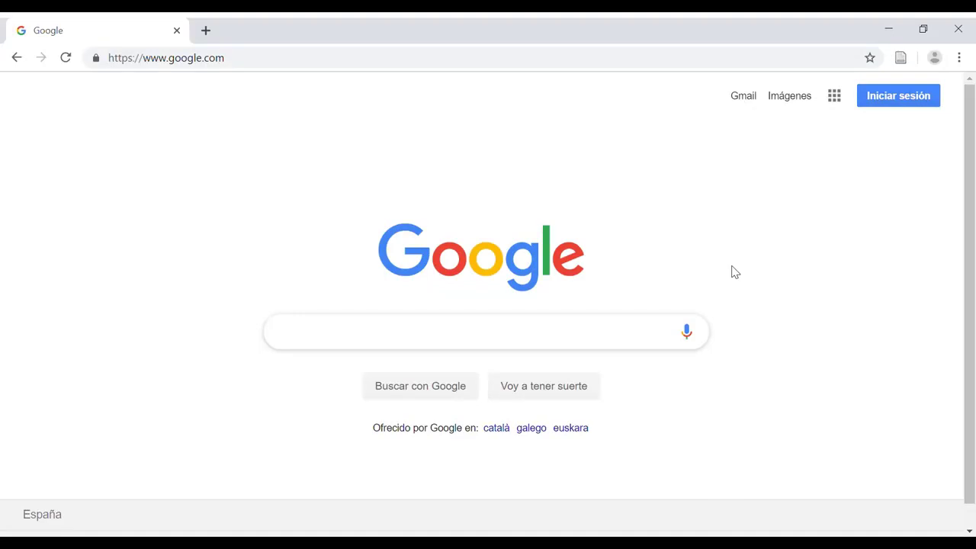
# Search Google for "fair data principles and libraries"
pyautogui.write('fair data princ')
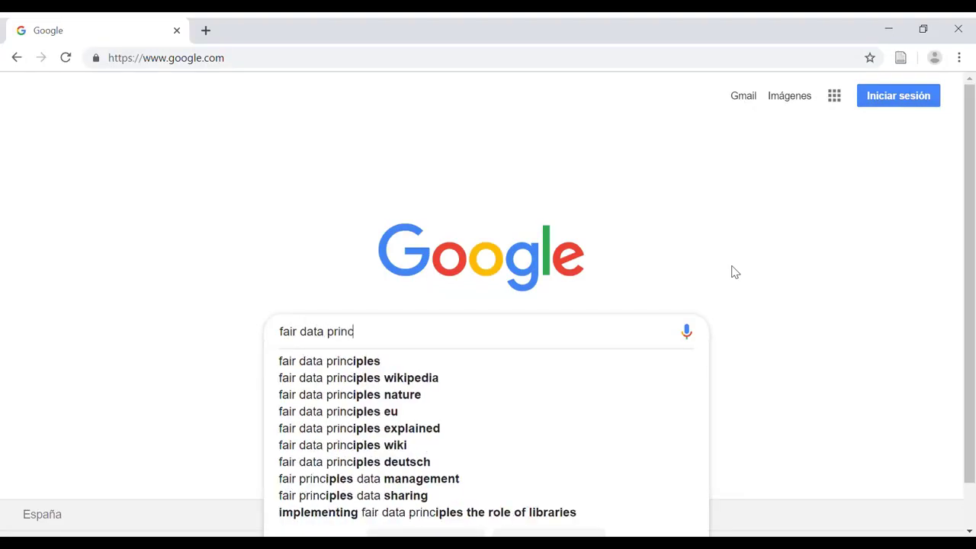
pyautogui.write('iples an')
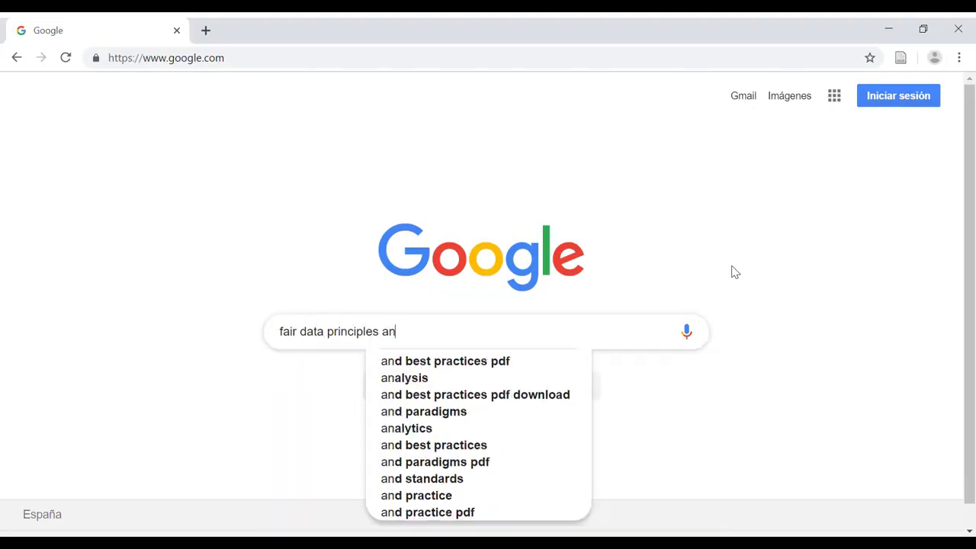
pyautogui.write('d libraries')
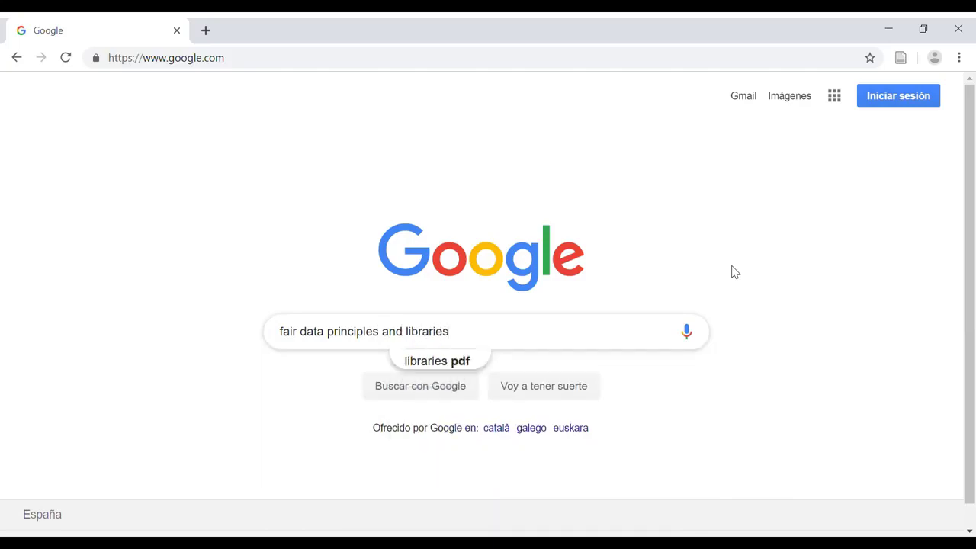
pyautogui.press('Return')
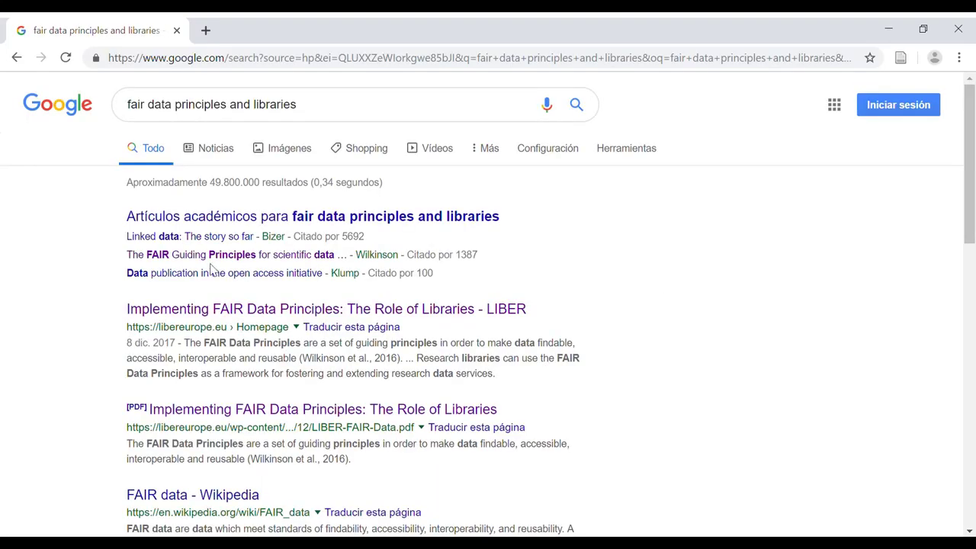
# Open LIBER's "Implementing FAIR Data Principles: The Role of Libraries" post and save it to My Library with the Zotero Connector
pyautogui.click(211, 309)
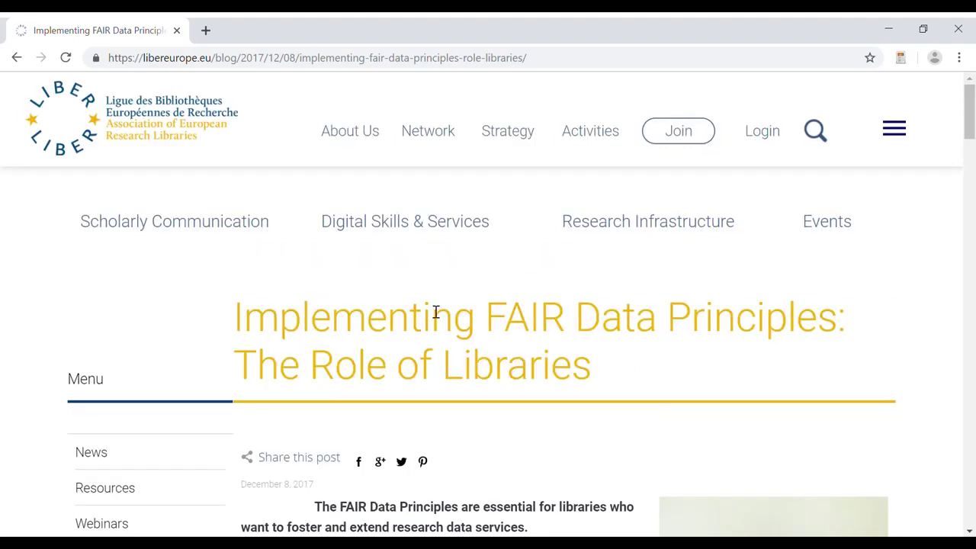
pyautogui.scroll(-1, 458, 312)
pyautogui.scroll(-1, 462, 408)
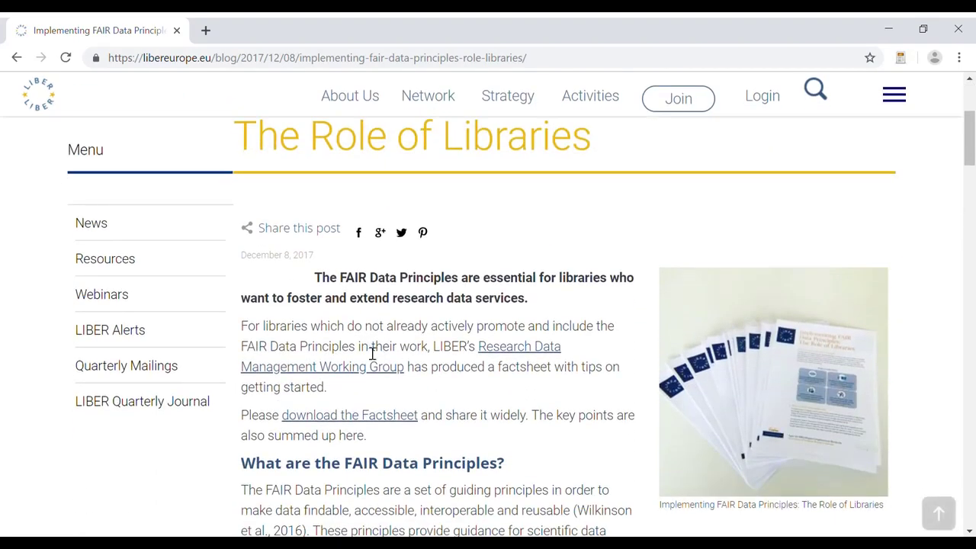
pyautogui.click(901, 60)
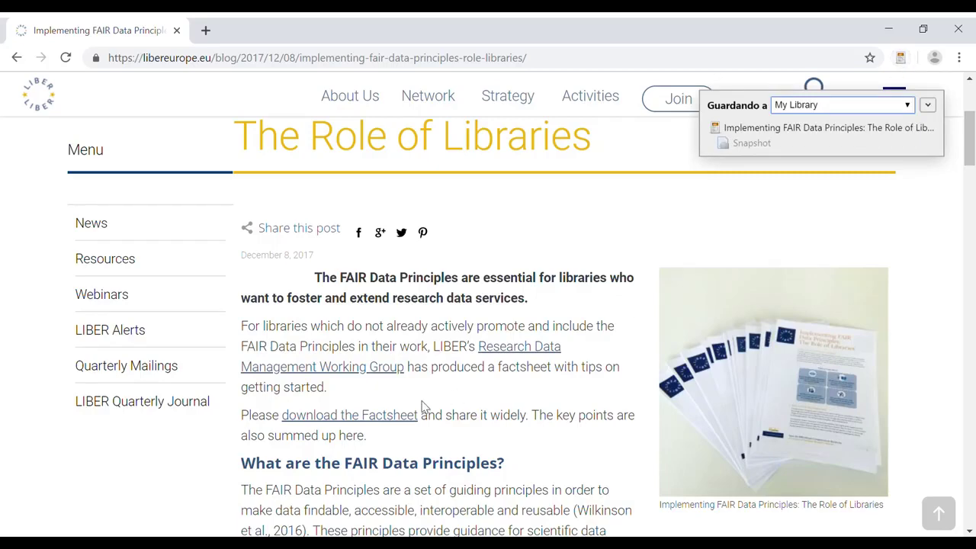
# Find the post's author at the end of the page, switch to Zotero and enter "LIBER Europe" as the saved item's author
pyautogui.scroll(-1, 421, 385)
pyautogui.scroll(-8, 420, 381)
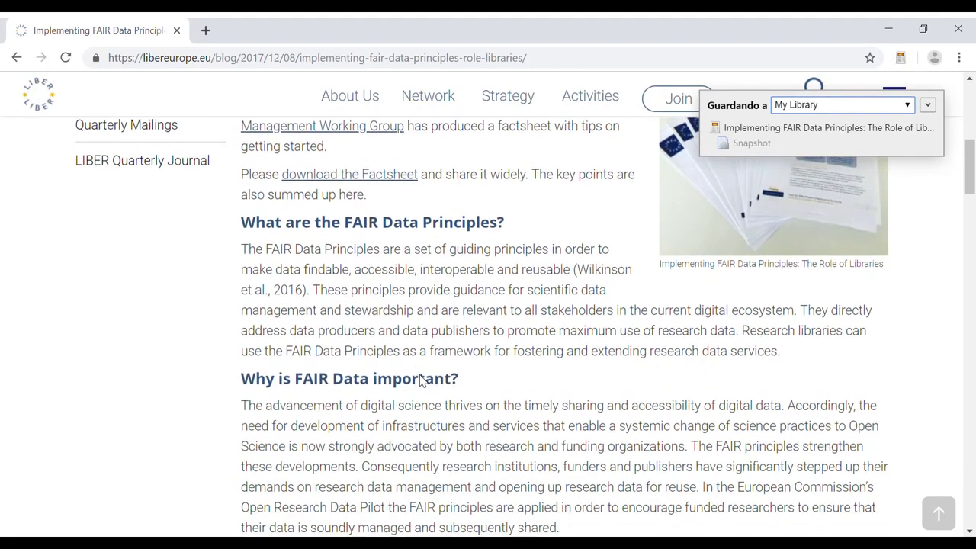
pyautogui.scroll(-6, 420, 383)
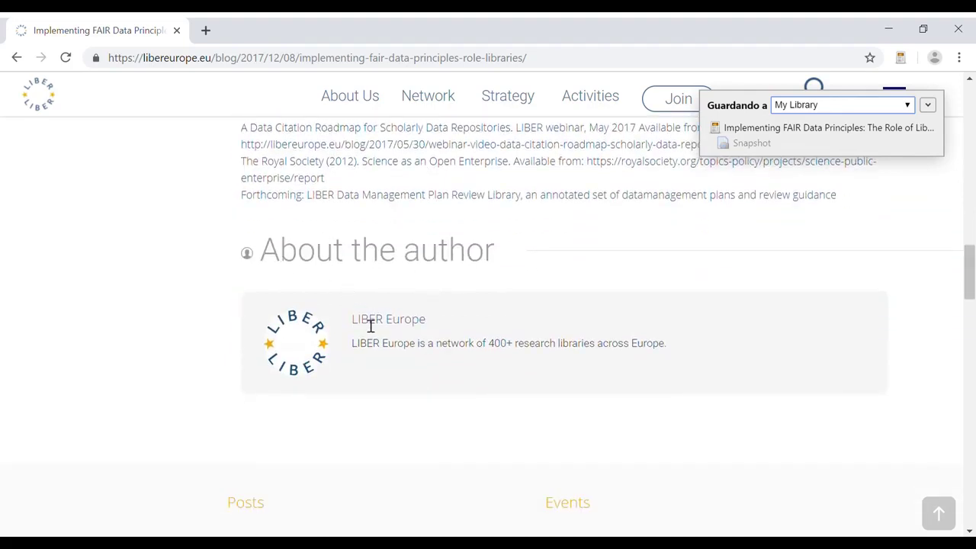
pyautogui.hotkey('alt', 'Tab')
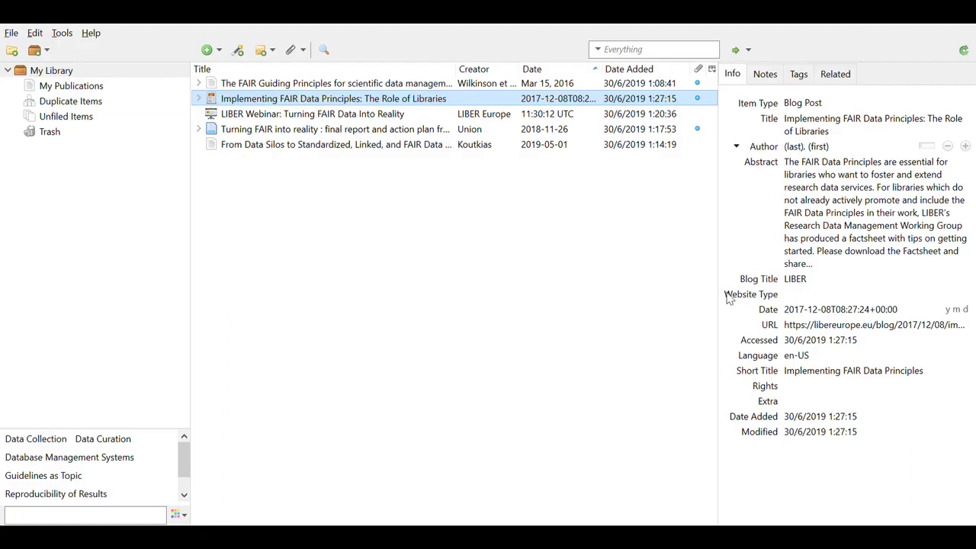
pyautogui.click(794, 146)
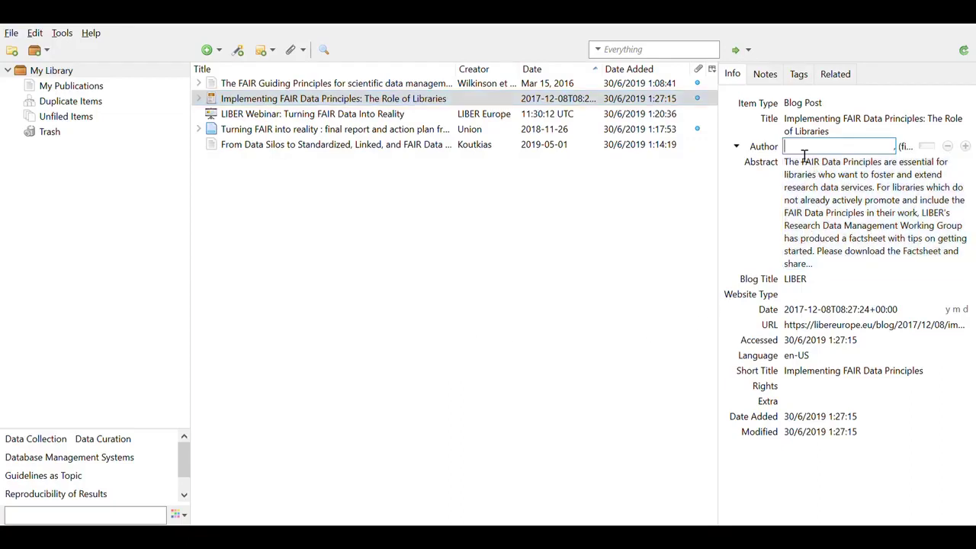
pyautogui.write('LIBER Europe')
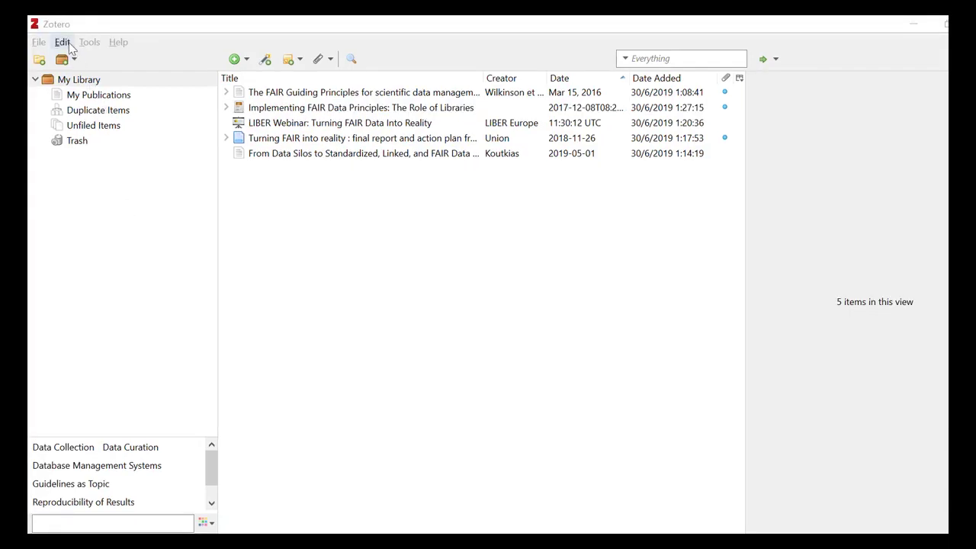
# Create a new collection named "Libraries" in My Library
pyautogui.rightClick(90, 86)
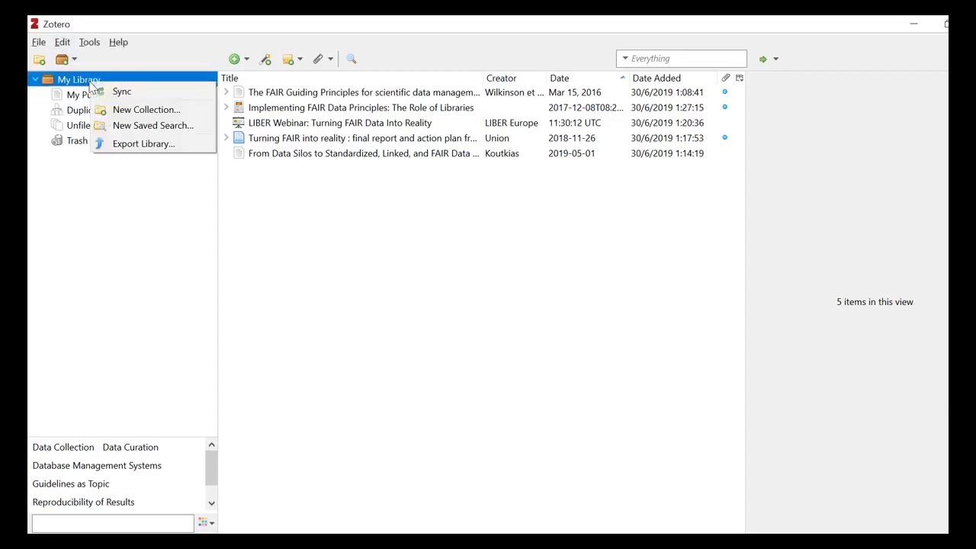
pyautogui.click(131, 111)
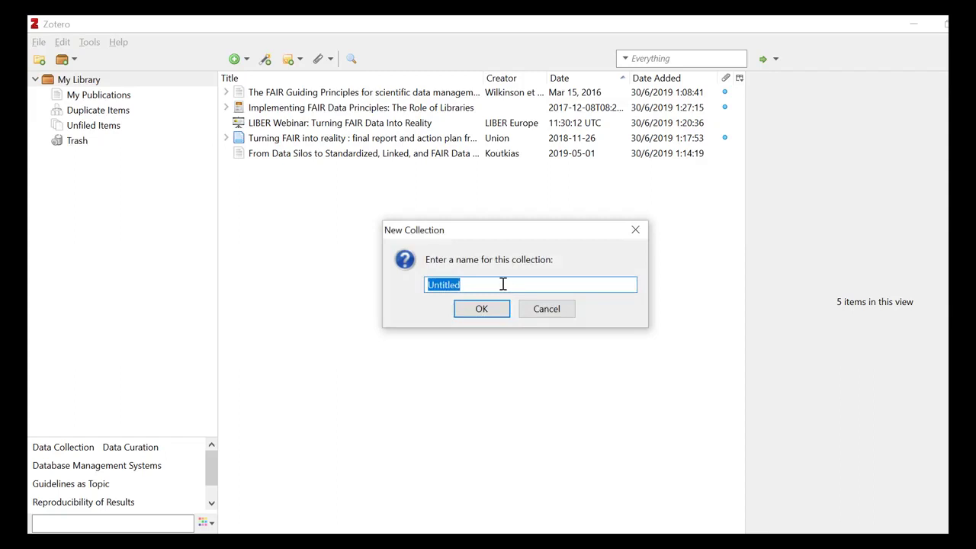
pyautogui.write('Libraries')
pyautogui.press('Return')
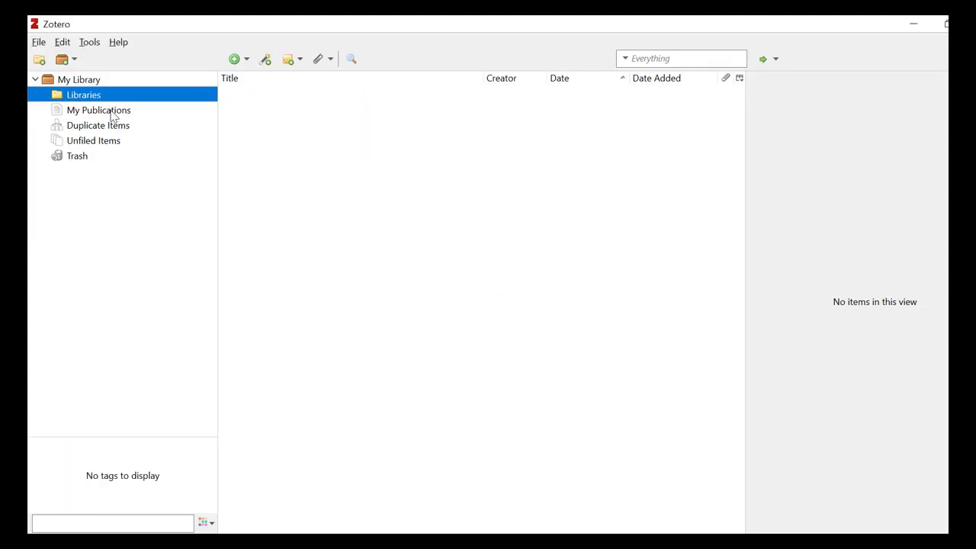
# Add "Implementing FAIR Data Principles: The Role of Libraries" from My Library to the Libraries collection and open that collection
pyautogui.click(98, 81)
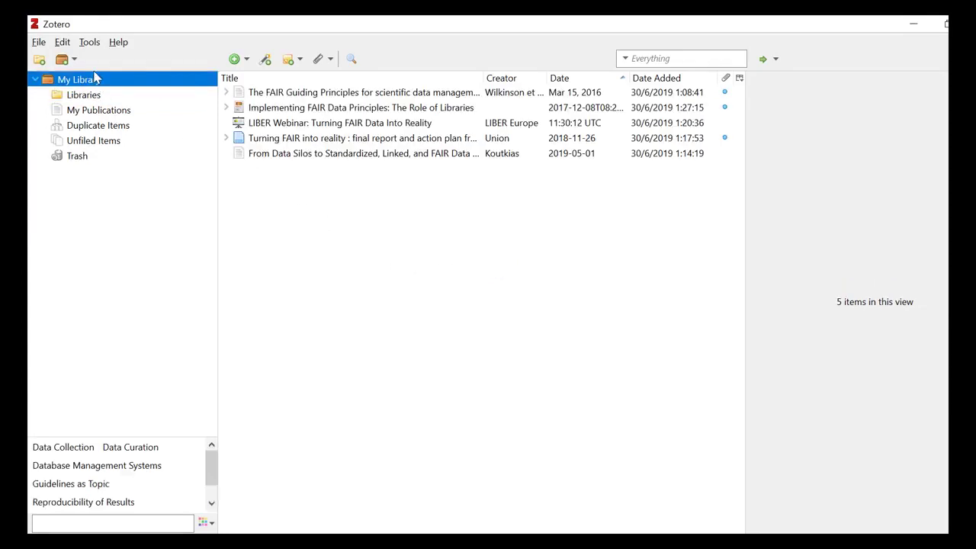
pyautogui.click(288, 111)
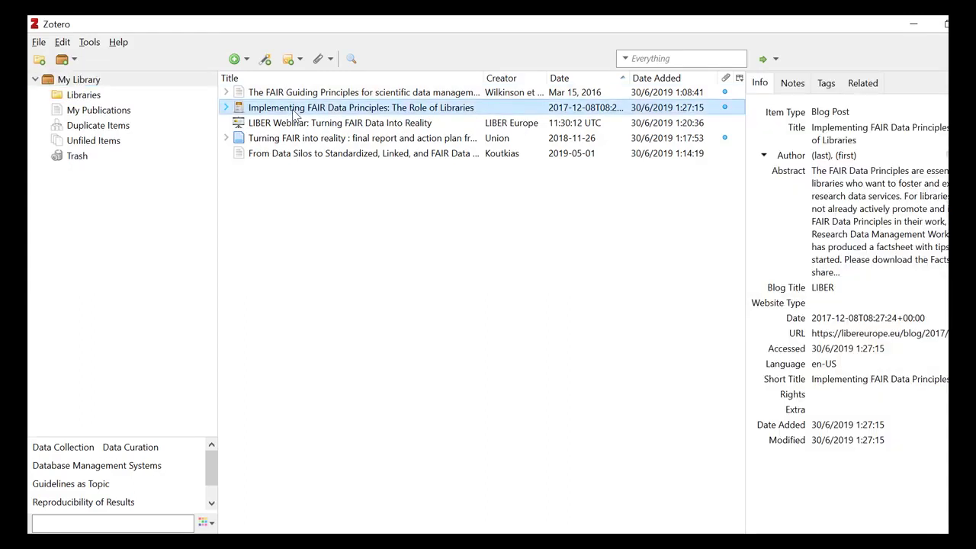
pyautogui.moveTo(286, 111); pyautogui.dragTo(92, 100)
pyautogui.click(93, 98)
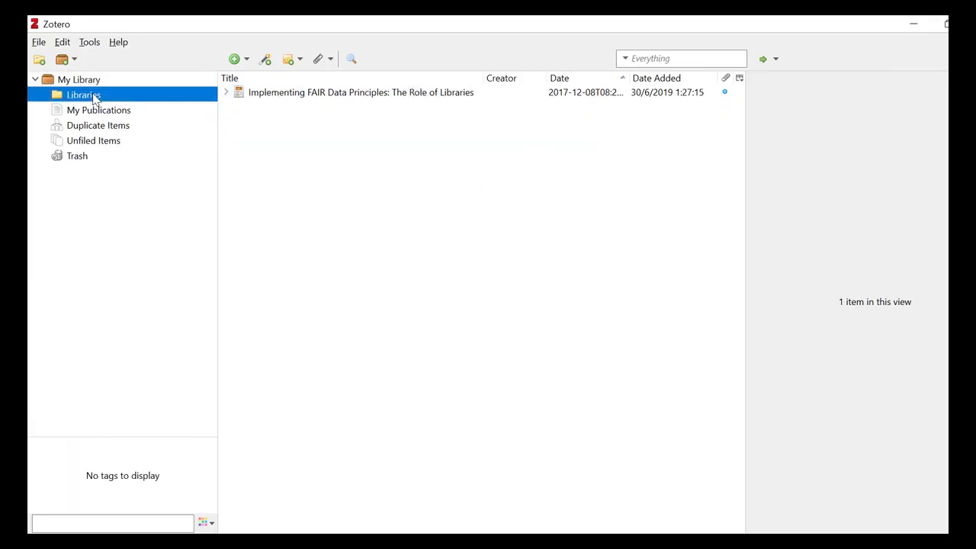
# Create a second collection named "Semantic Web" in My Library
pyautogui.click(95, 82)
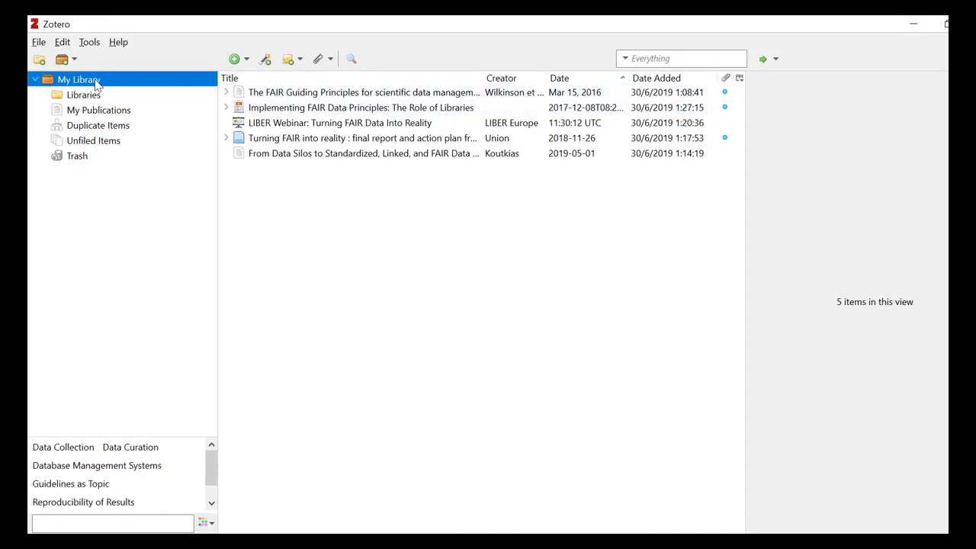
pyautogui.rightClick(96, 86)
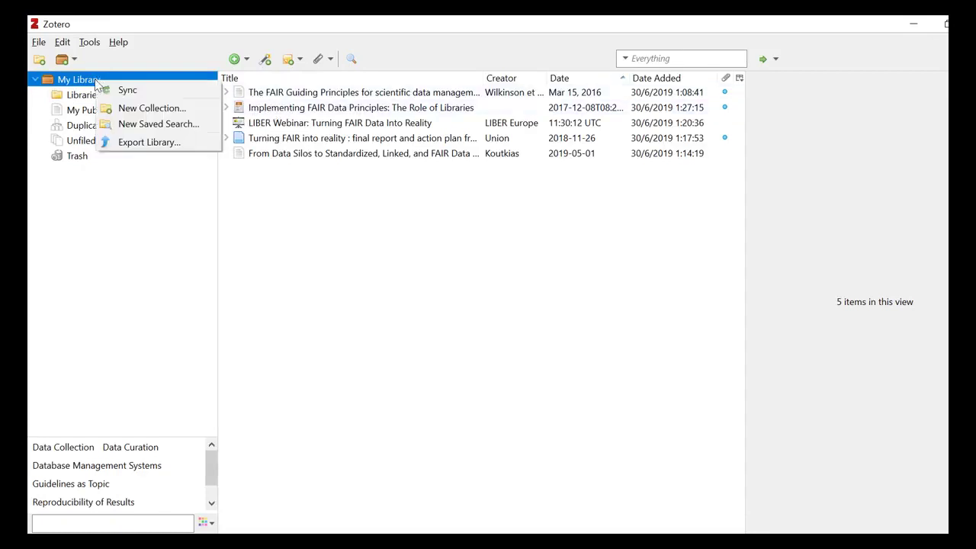
pyautogui.click(120, 113)
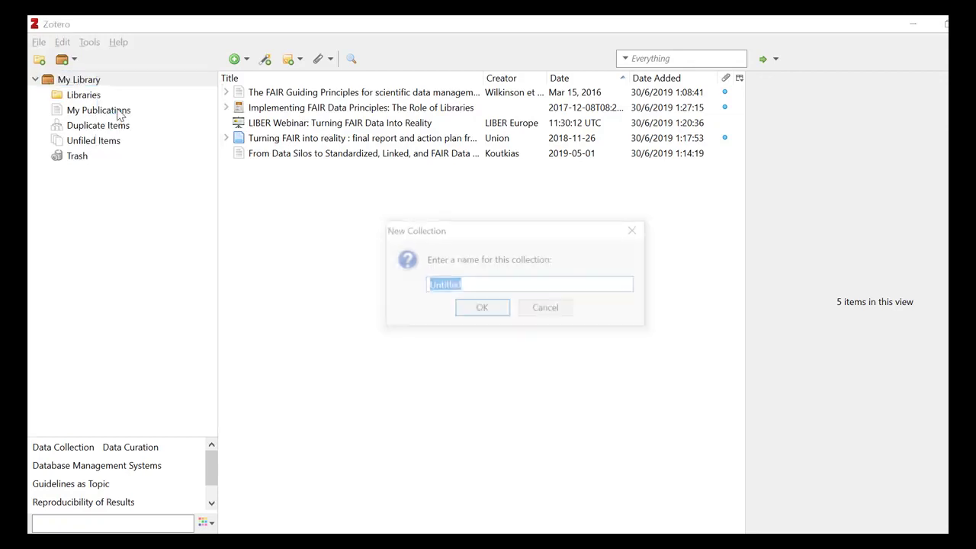
pyautogui.write('Sema')
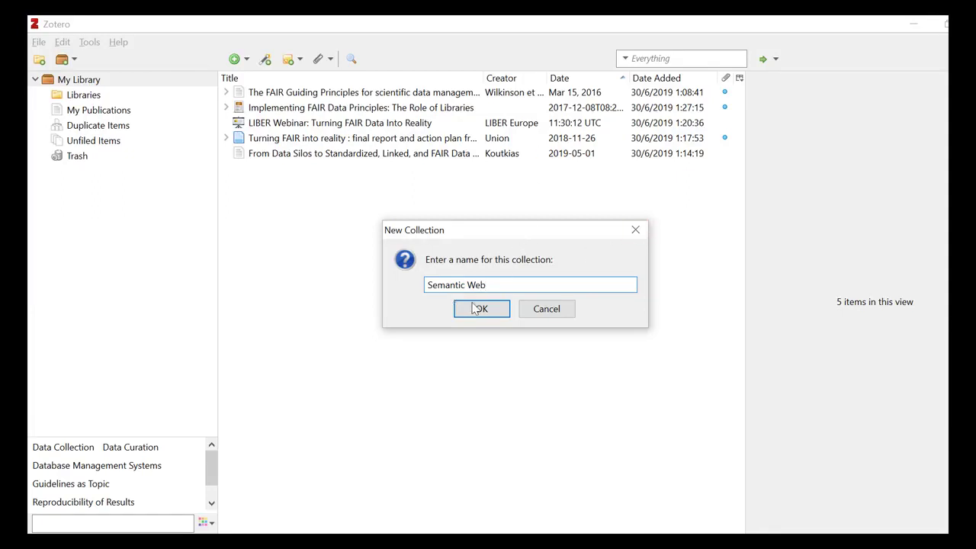
pyautogui.click(476, 311)
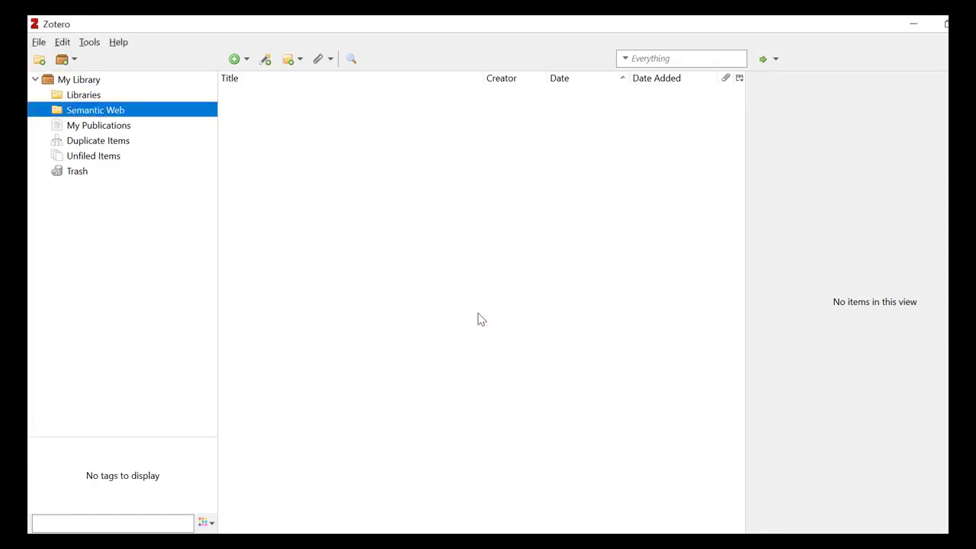
# Add the "From Data Silos to Standardized, Linked, and FAIR Data" article to the Semantic Web collection and check the contents of both collections
pyautogui.click(88, 83)
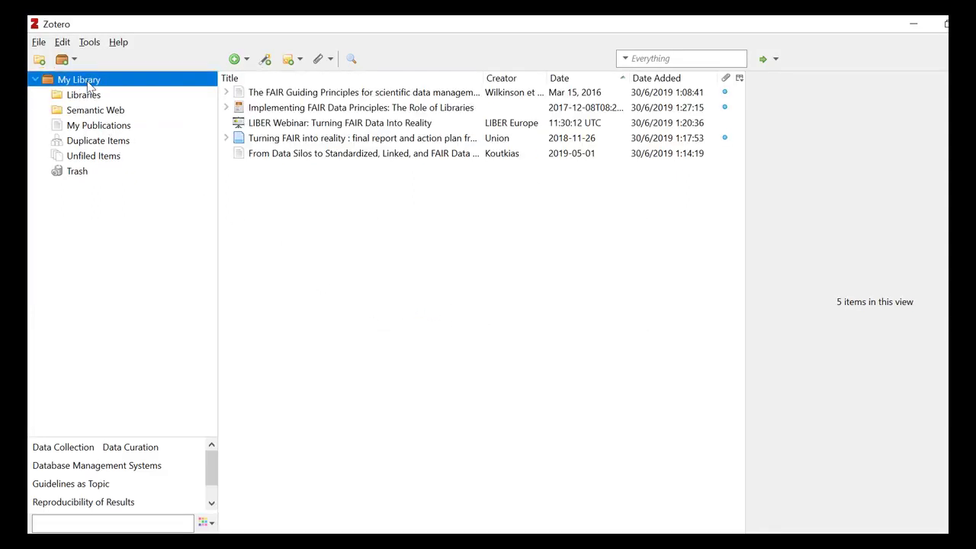
pyautogui.moveTo(318, 158); pyautogui.dragTo(108, 116)
pyautogui.click(110, 113)
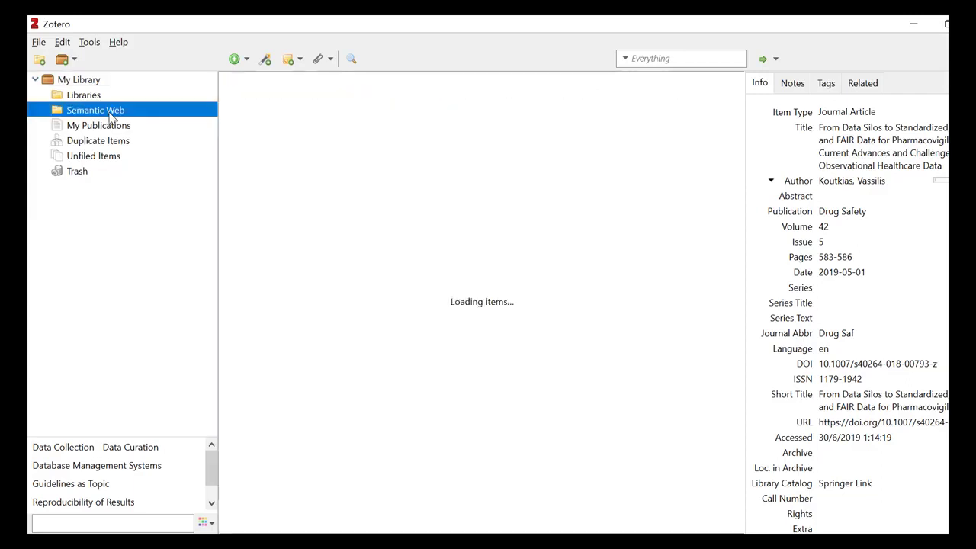
pyautogui.click(92, 95)
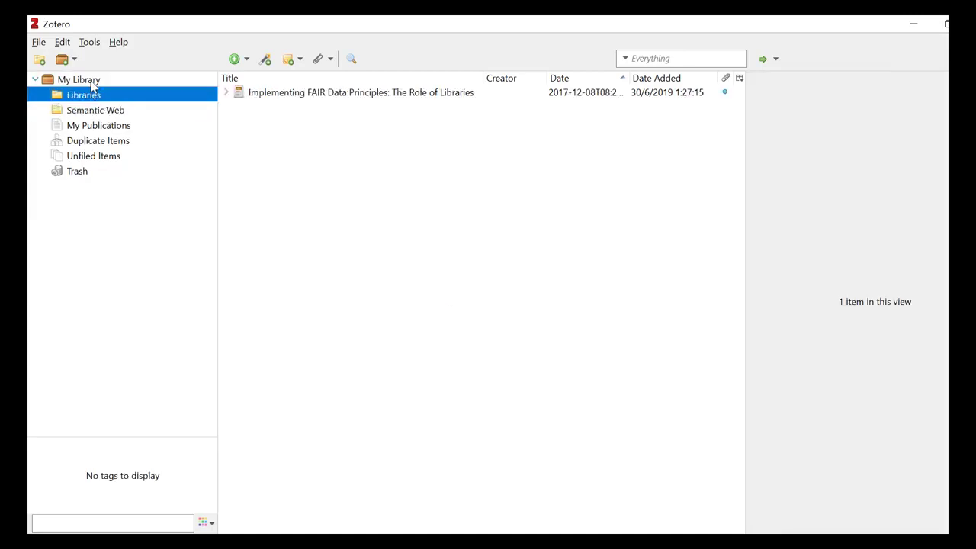
pyautogui.click(92, 81)
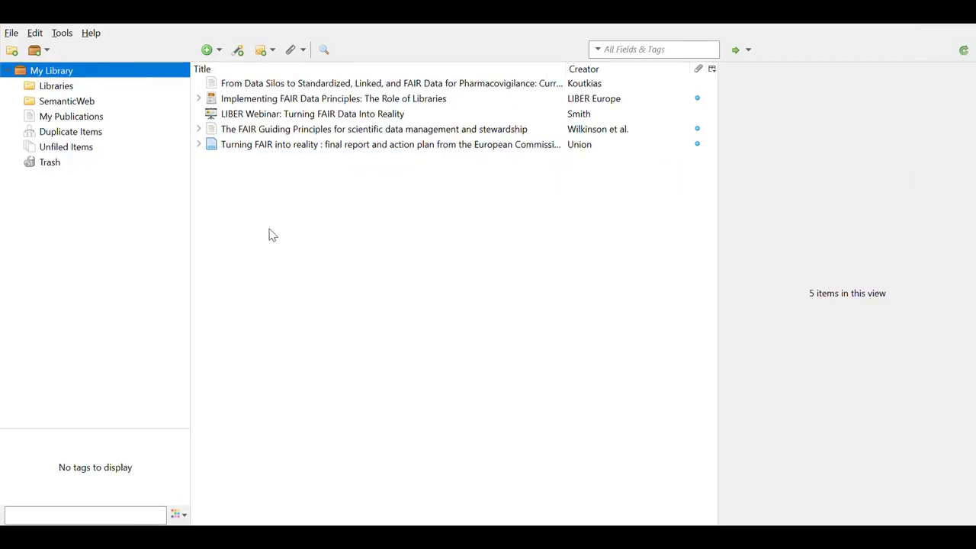
# Create a new book item manually, title it "Algorithms" and fill in the author's last and first name
pyautogui.click(235, 73)
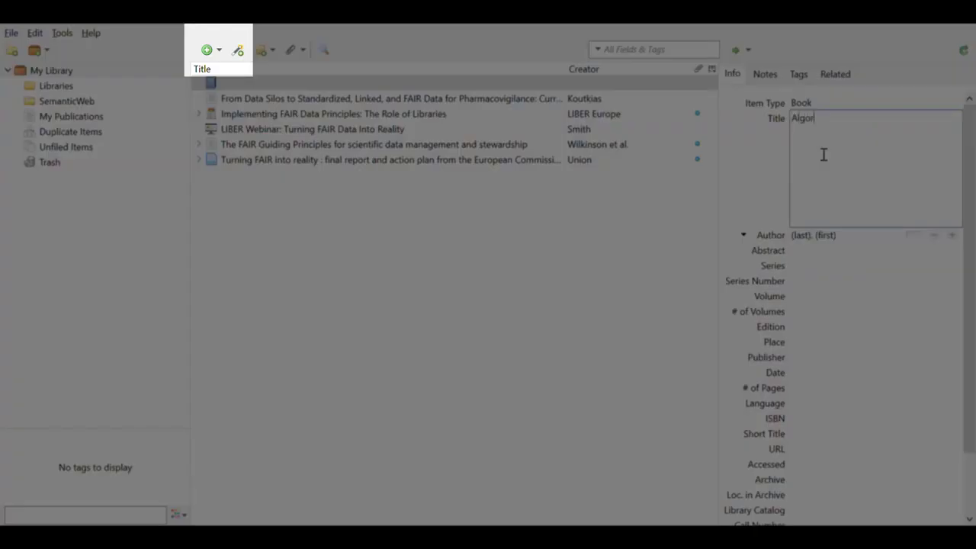
pyautogui.write('Algorithms')
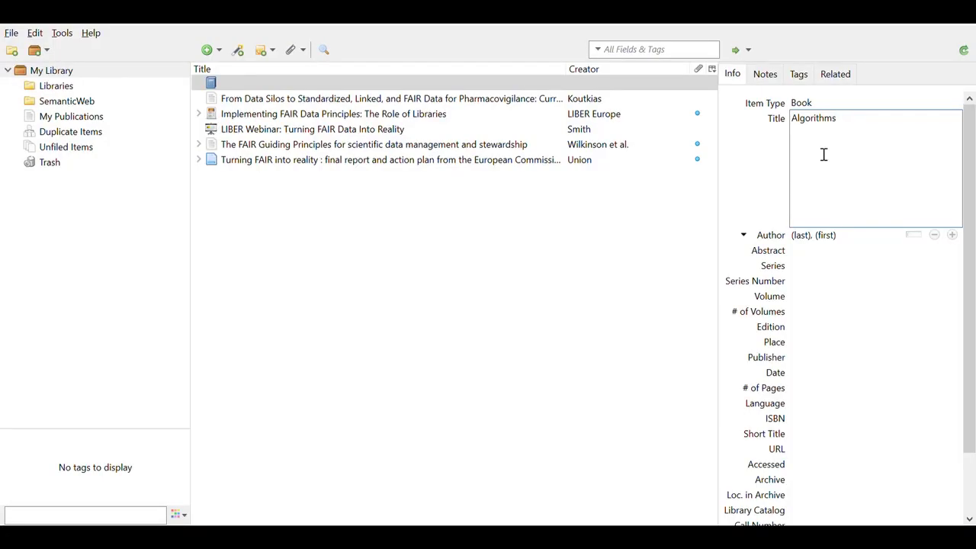
pyautogui.click(801, 235)
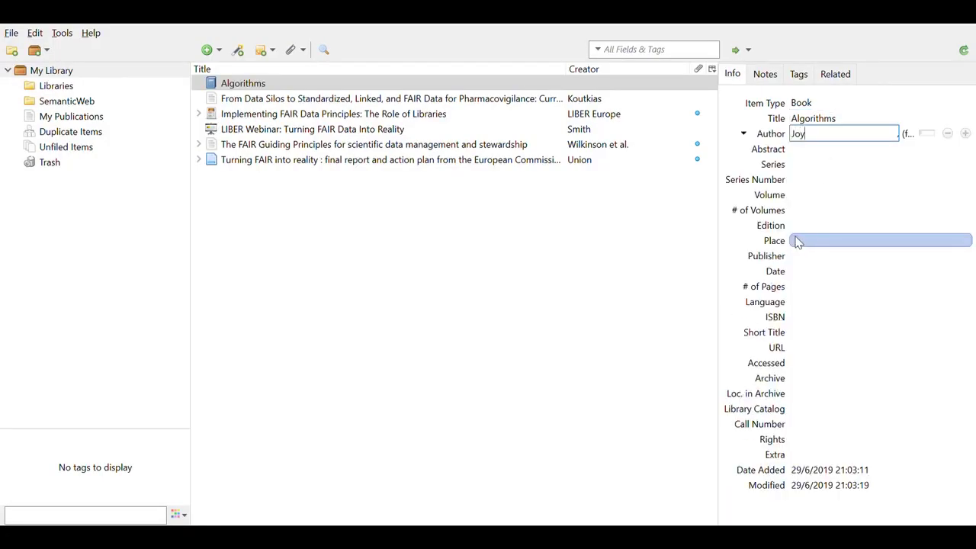
pyautogui.write('Joyanes')
pyautogui.press('Tab')
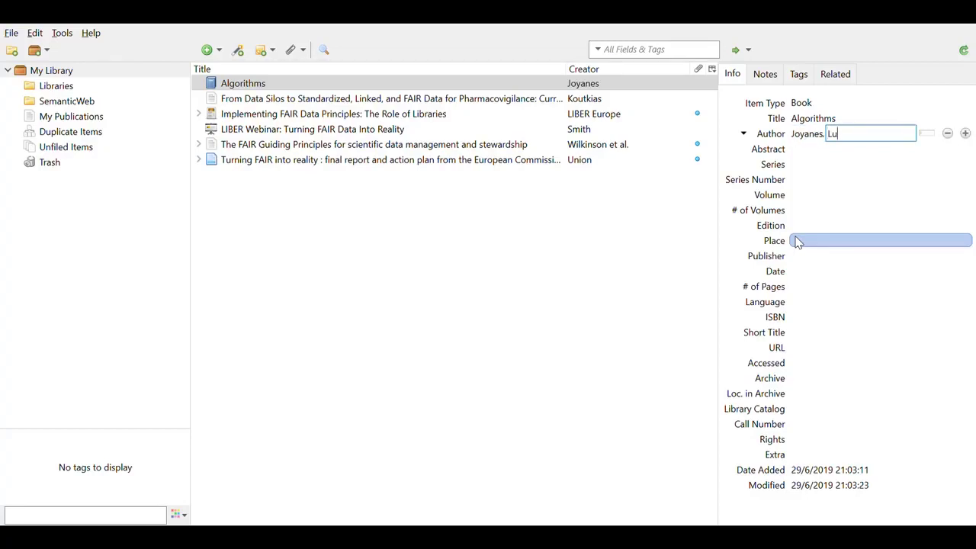
pyautogui.write('Luis')
pyautogui.press('Tab')
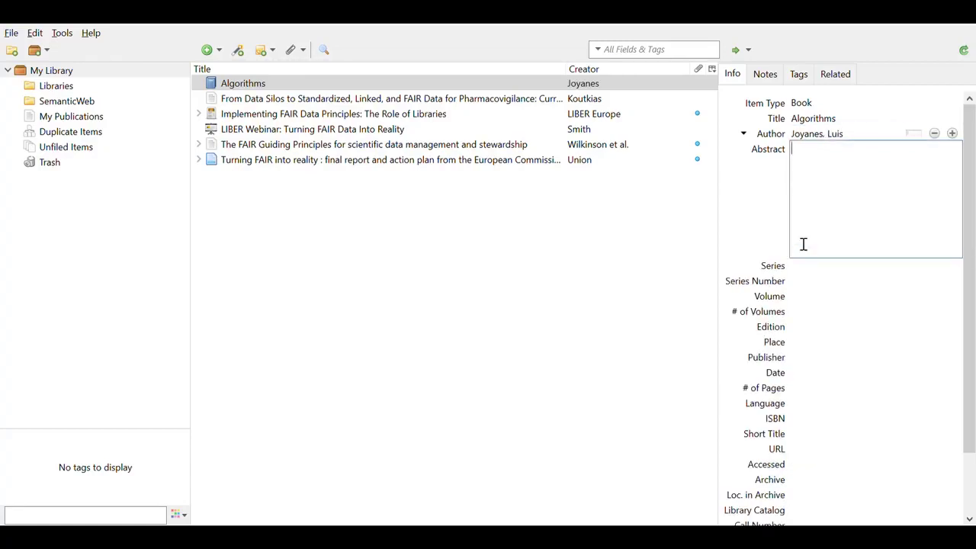
# Set the Algorithms book's edition to "Second" and its place to "Madrid"
pyautogui.click(806, 331)
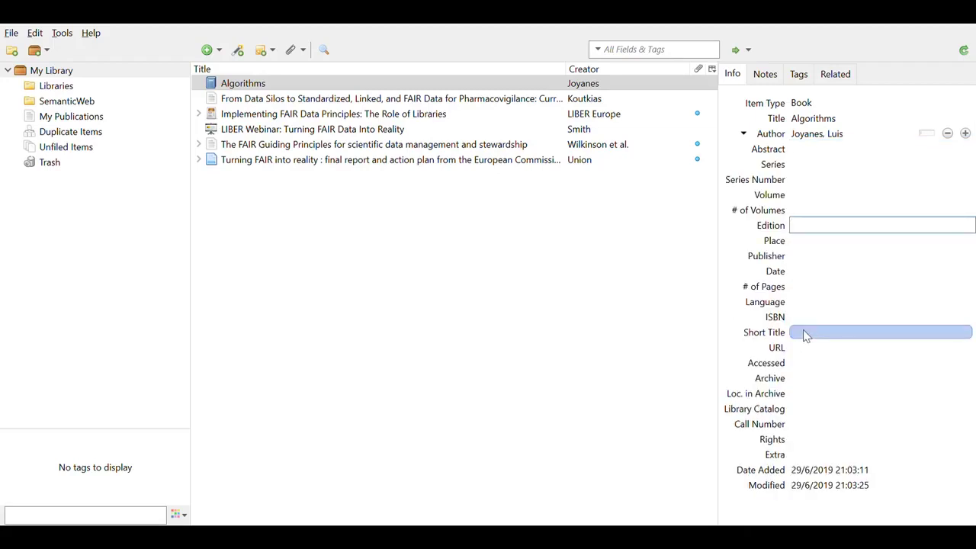
pyautogui.write('2')
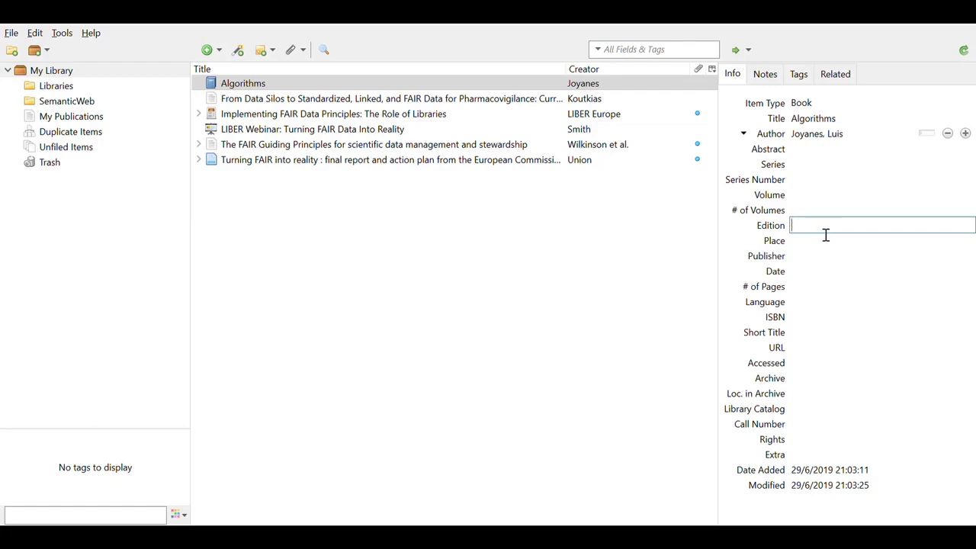
pyautogui.press('BackSpace')
pyautogui.press('BackSpace')
pyautogui.write('Second')
pyautogui.press('Tab')
pyautogui.write('Mad')
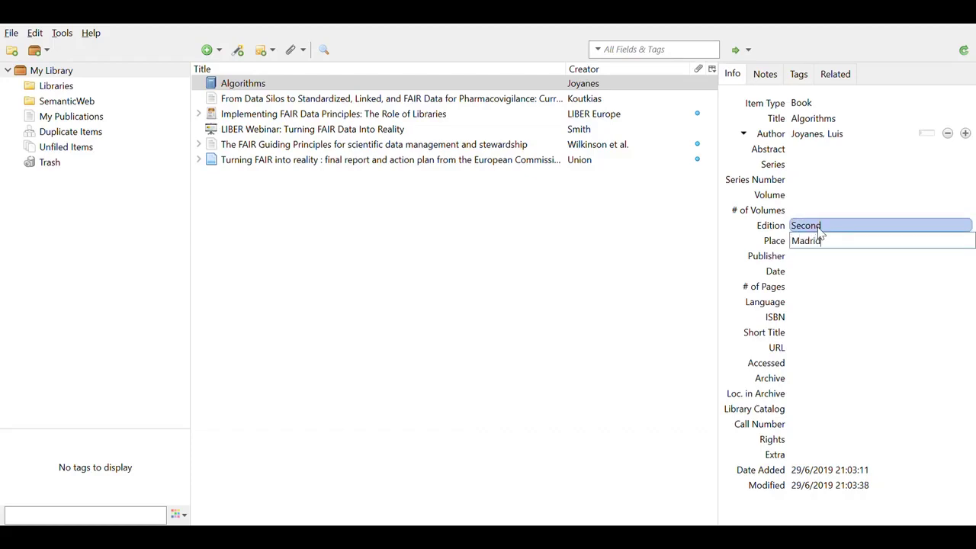
pyautogui.write('rid')
# Complete the Algorithms book's details with publisher "Penguin Press", date 2018 and 234 pages
pyautogui.press('Tab')
pyautogui.write('Pen')
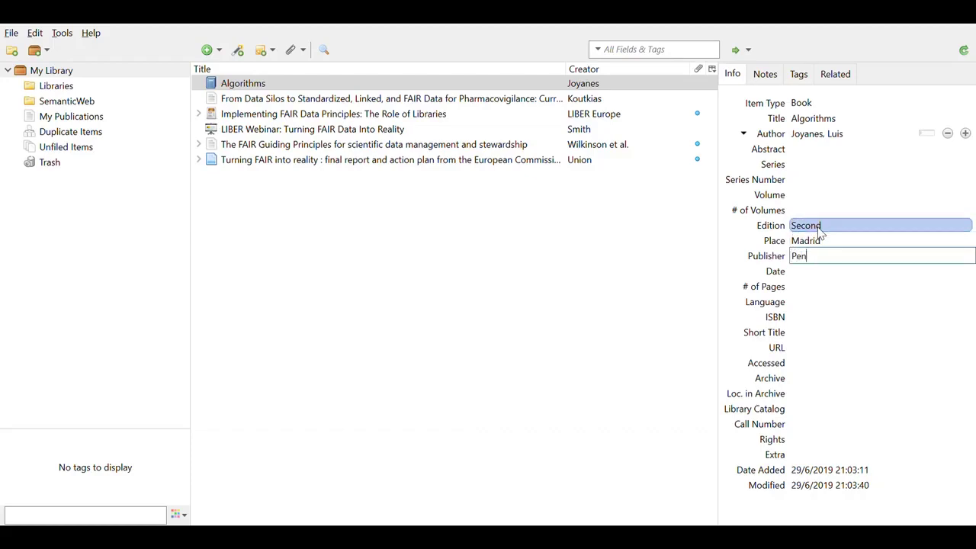
pyautogui.write('guin Press')
pyautogui.press('Tab')
pyautogui.write('201')
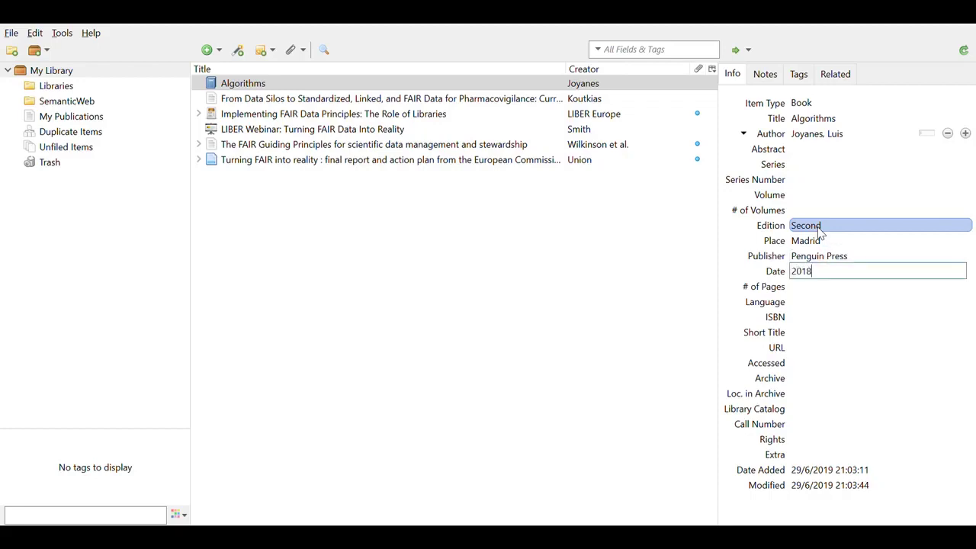
pyautogui.press('Tab')
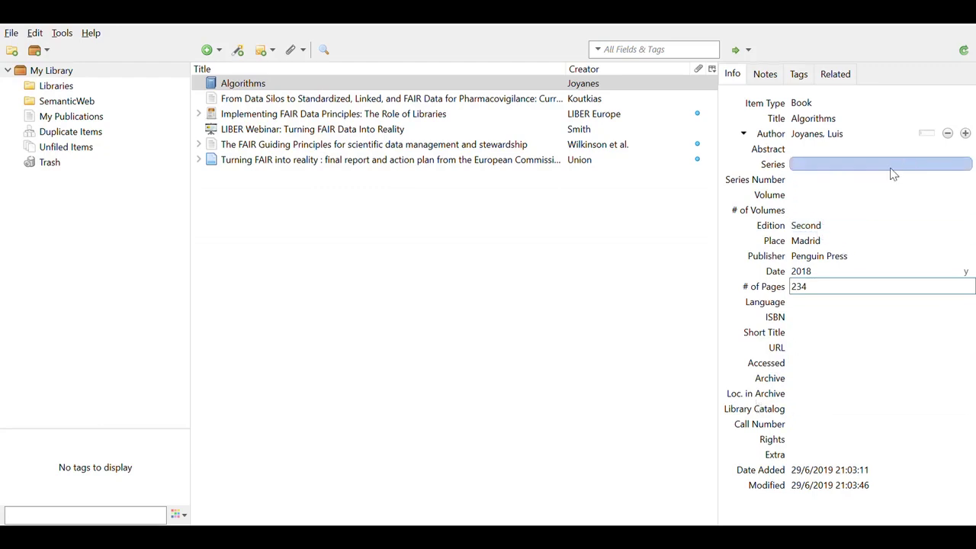
pyautogui.click(622, 280)
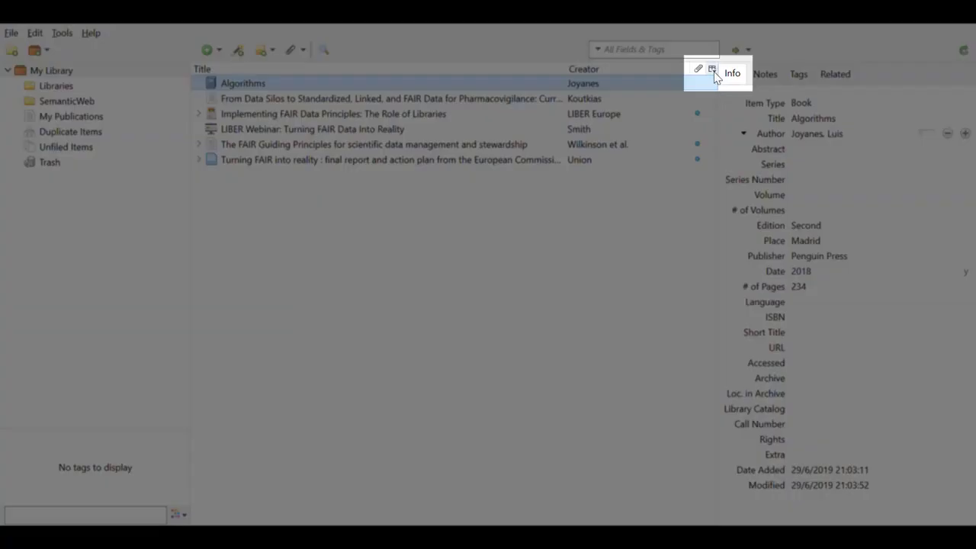
# Show the Date and Date Added columns in the item list and sort the items by Date in ascending order
pyautogui.click(713, 70)
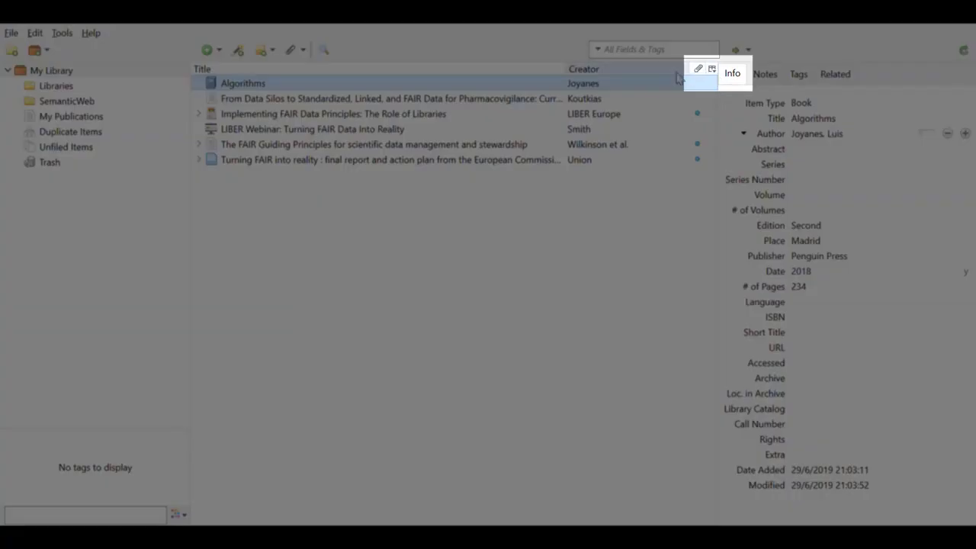
pyautogui.click(624, 128)
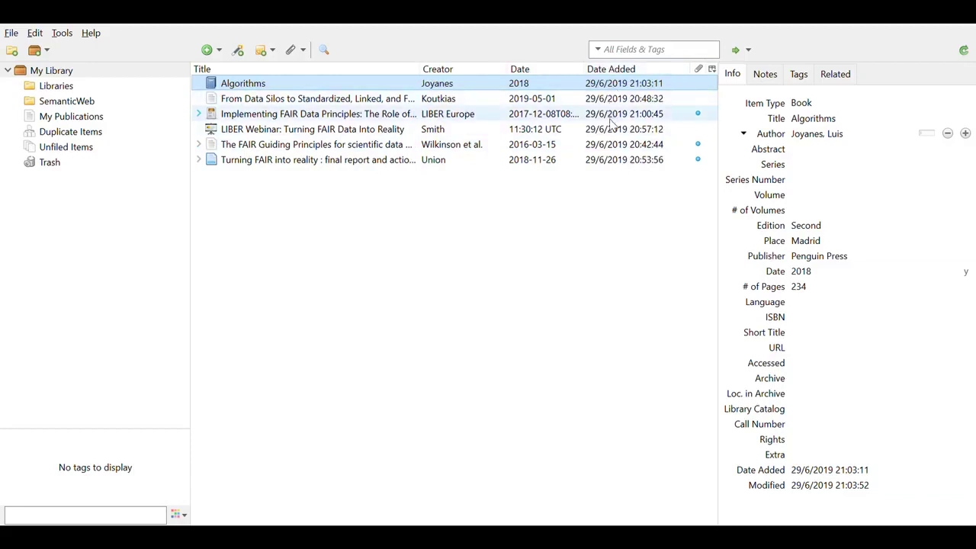
pyautogui.click(521, 70)
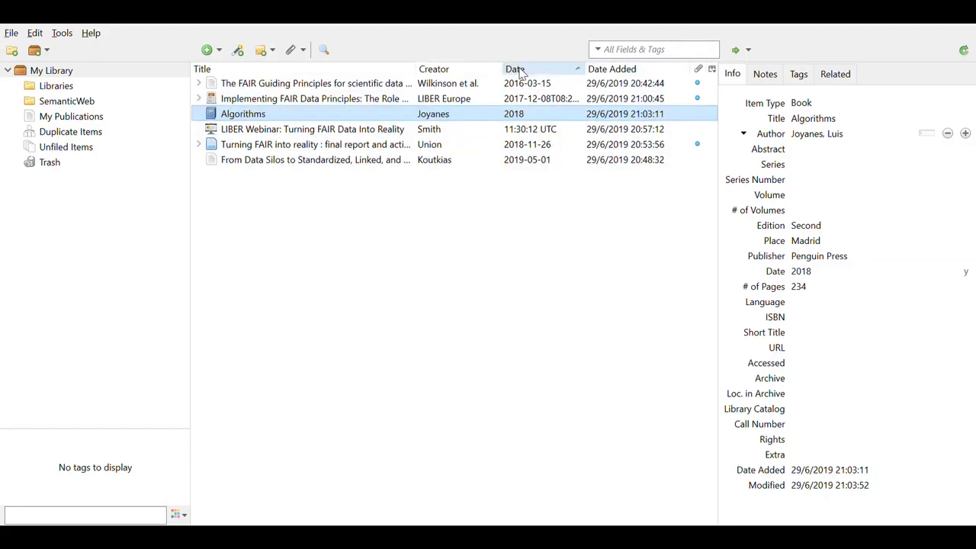
# Set the date of the "LIBER Webinar: Turning FAIR Data Into Reality" presentation to 2018
pyautogui.click(538, 132)
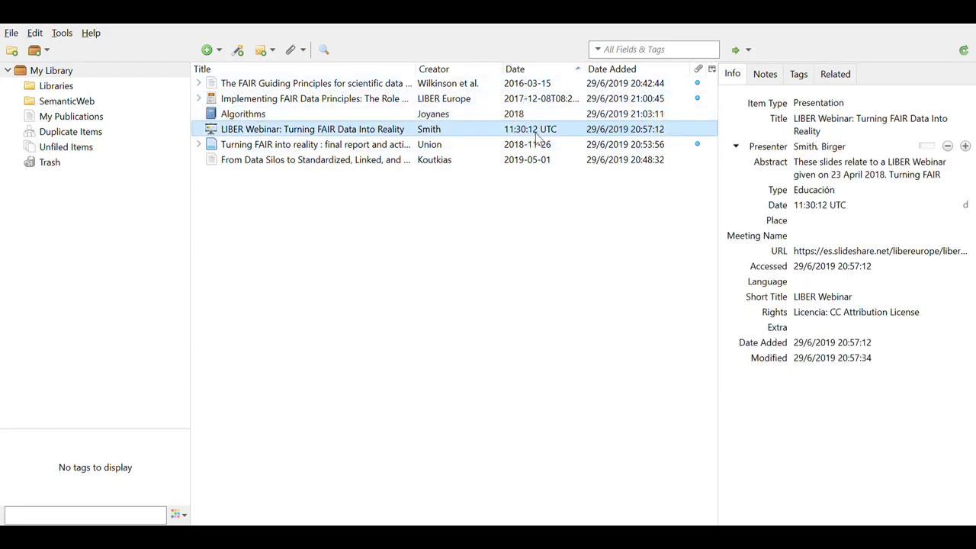
pyautogui.click(809, 208)
pyautogui.write('2018')
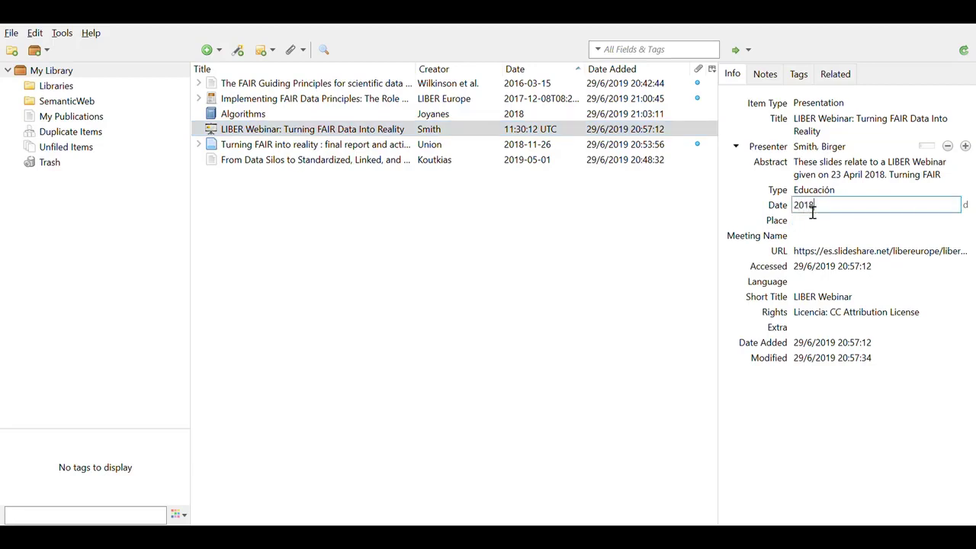
pyautogui.press('Return')
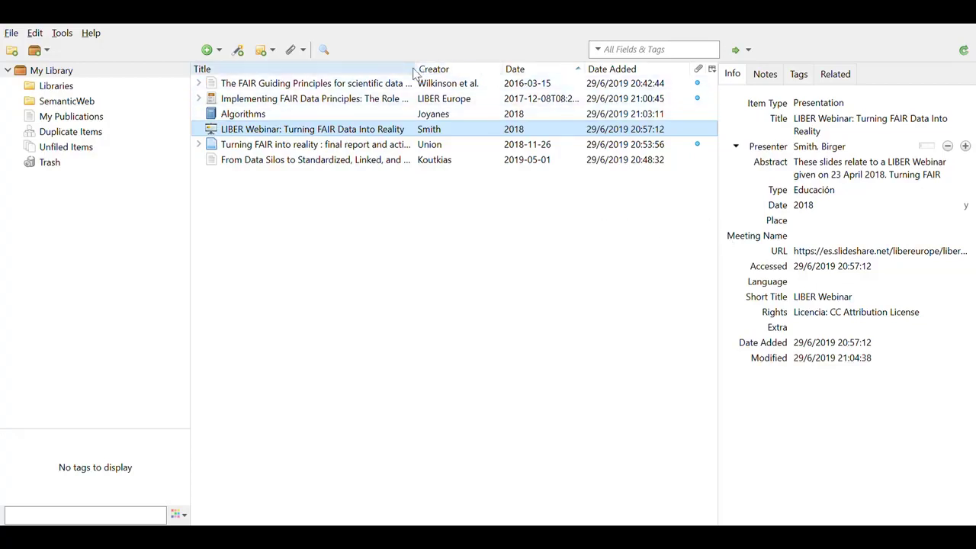
# Adjust the widths of the Title and Creator columns, and collapse and restore the item details pane
pyautogui.moveTo(416, 72); pyautogui.dragTo(496, 80)
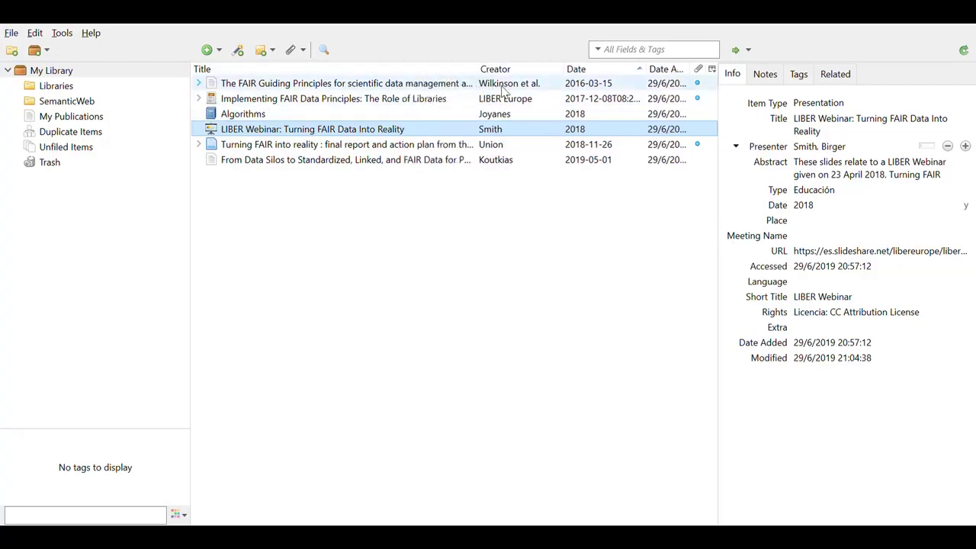
pyautogui.moveTo(576, 69); pyautogui.dragTo(551, 68)
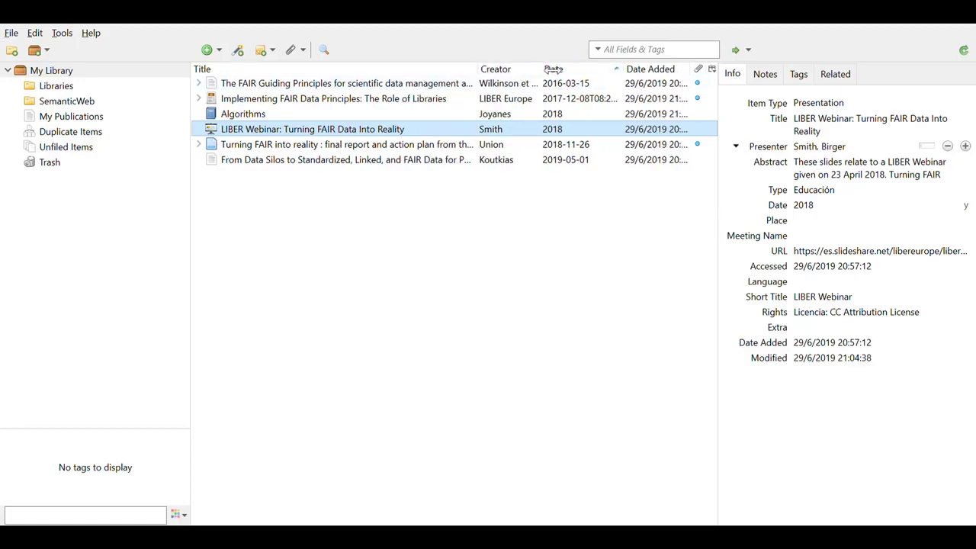
pyautogui.moveTo(482, 68); pyautogui.dragTo(434, 69)
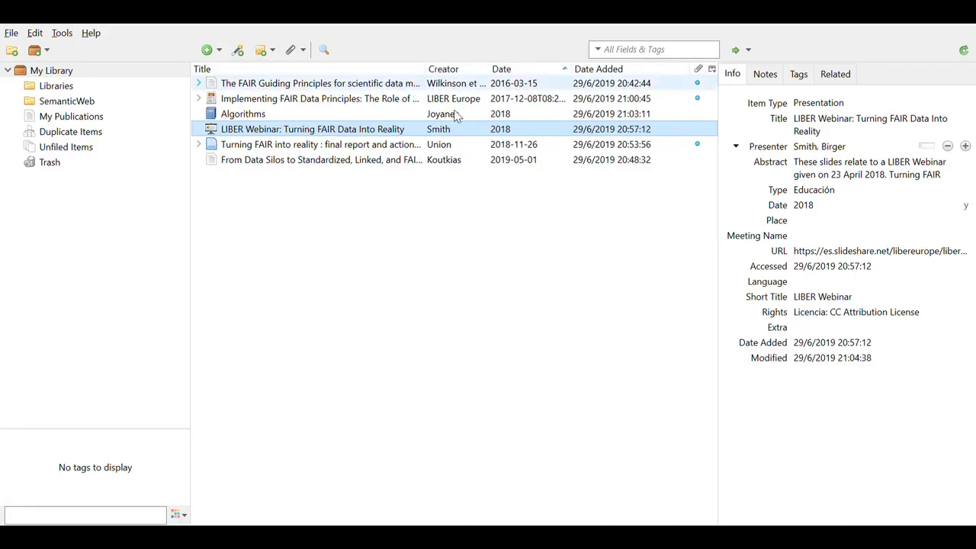
pyautogui.moveTo(725, 238); pyautogui.dragTo(795, 240)
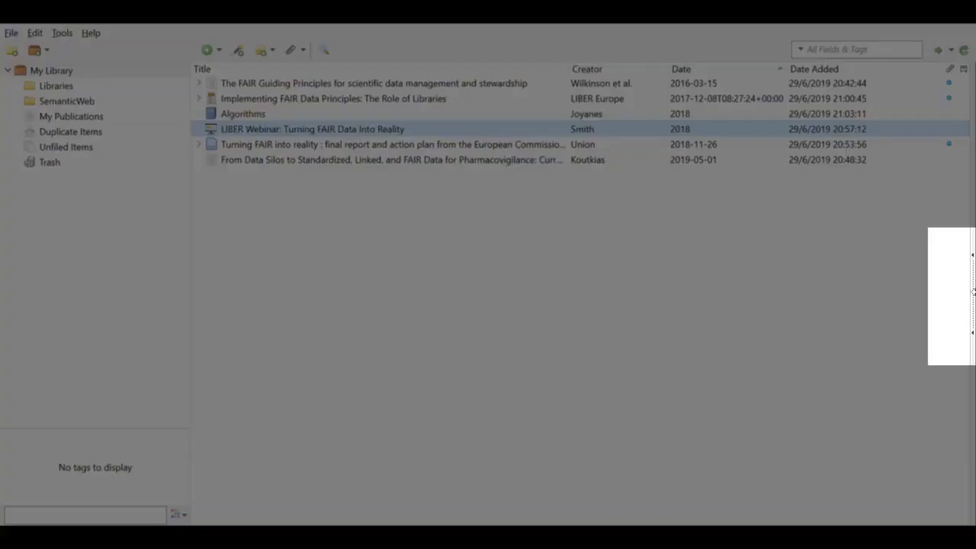
pyautogui.click(973, 267)
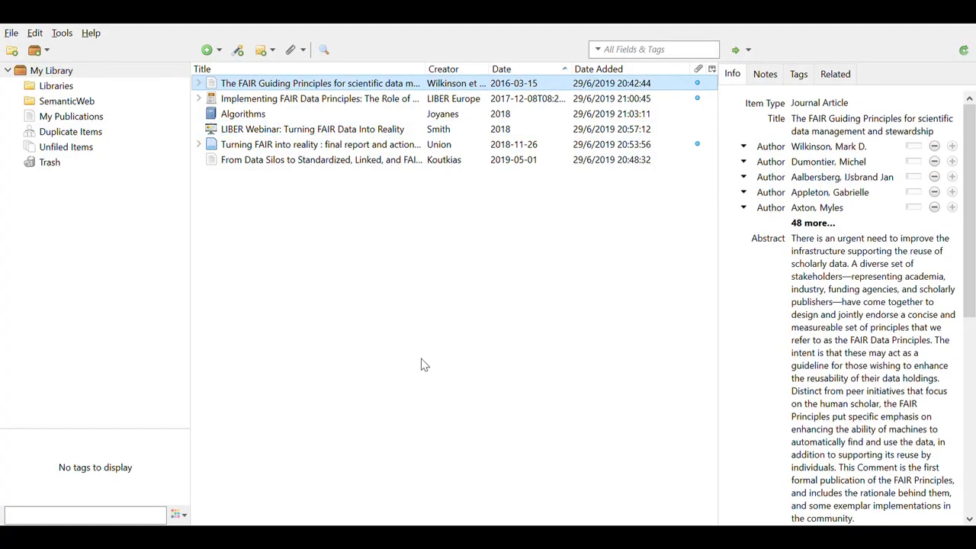
# Add the note "You can add notes to remember or to comment whatever you want or need." to "The FAIR Guiding Principles" article
pyautogui.click(766, 76)
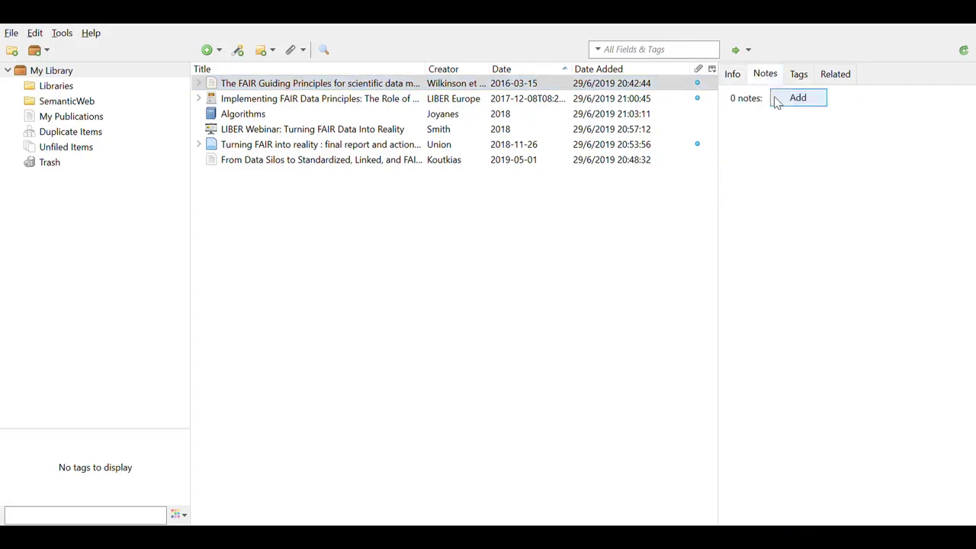
pyautogui.click(776, 101)
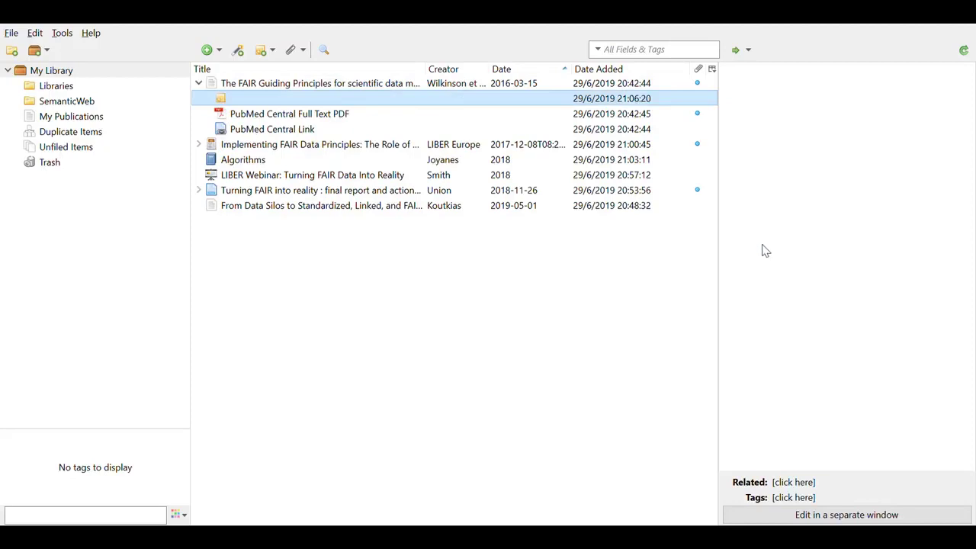
pyautogui.write('Yo')
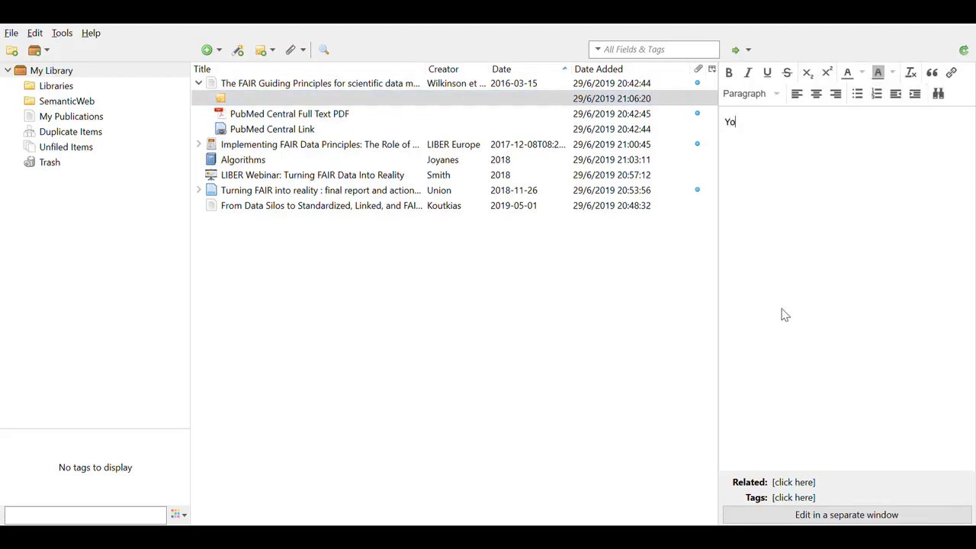
pyautogui.write('u can add notes to')
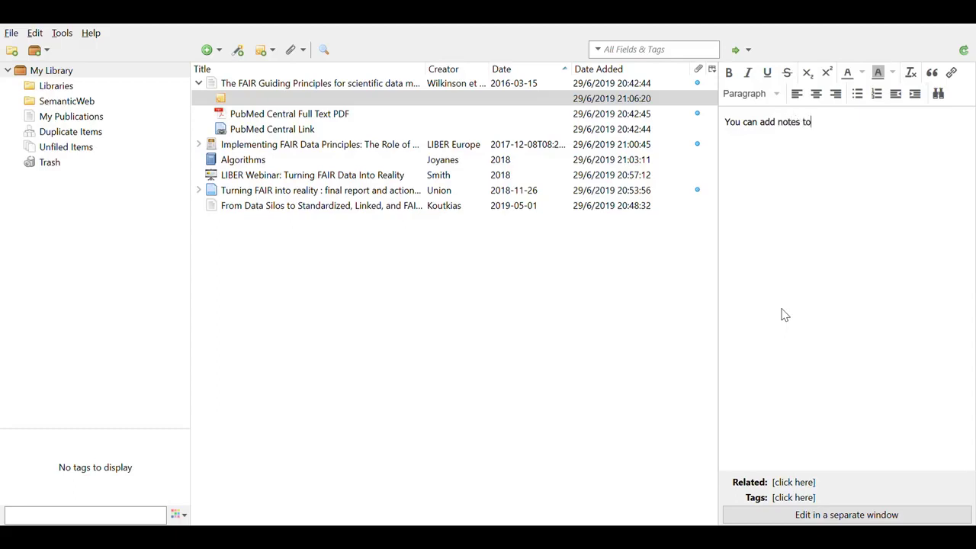
pyautogui.write(' remember')
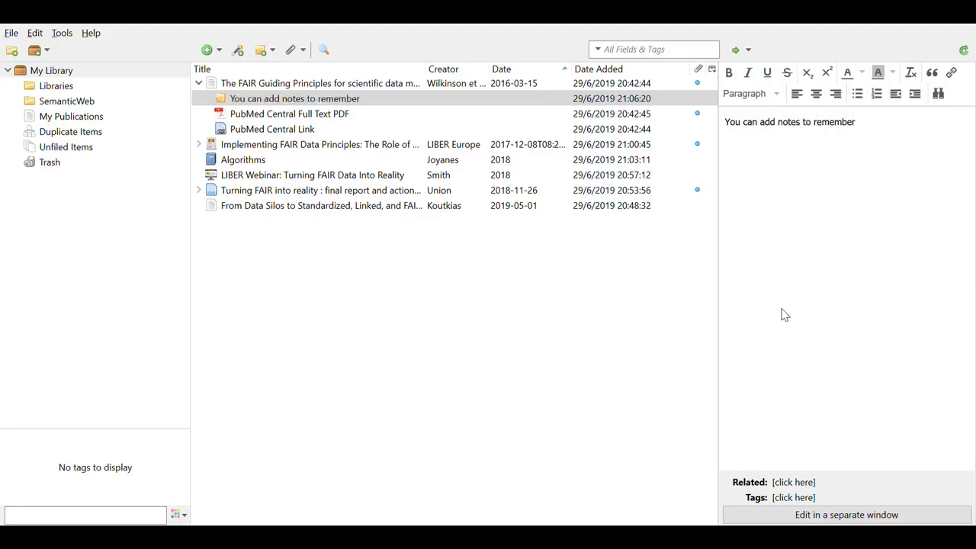
pyautogui.write(' or to comment whatever ')
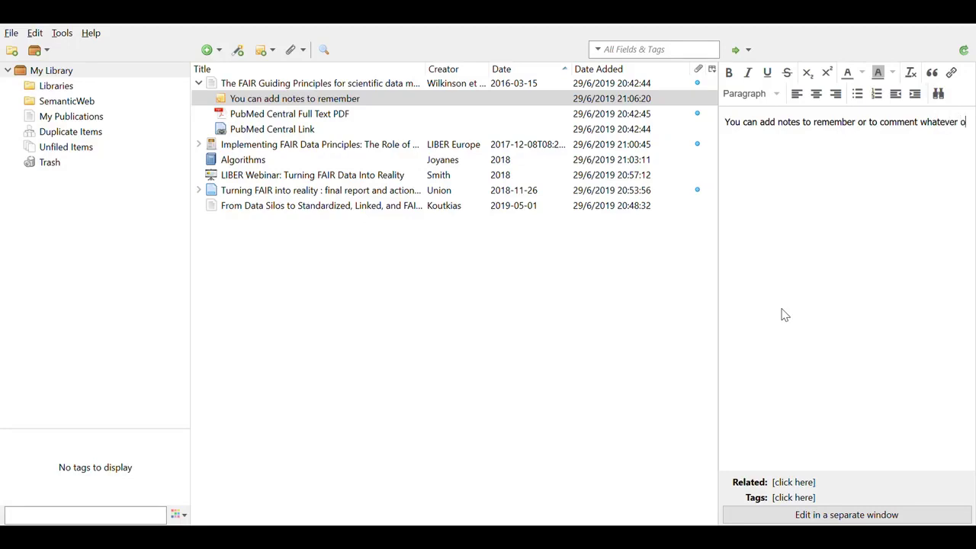
pyautogui.write('you')
pyautogui.write(' want or nedd')
pyautogui.write('d.')
# Check the new note under "The FAIR Guiding Principles" article and in its notes list, and return to the article's bibliographic information
pyautogui.click(261, 99)
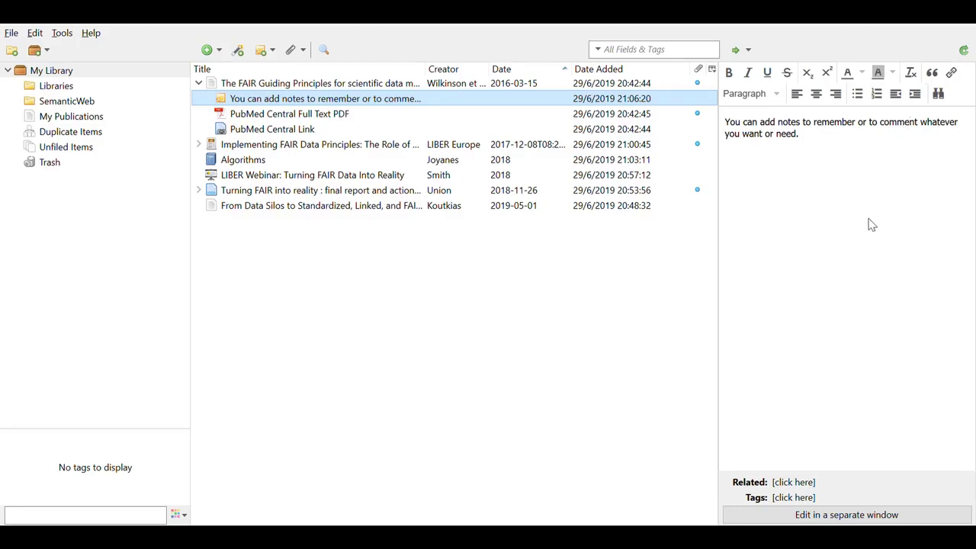
pyautogui.click(512, 84)
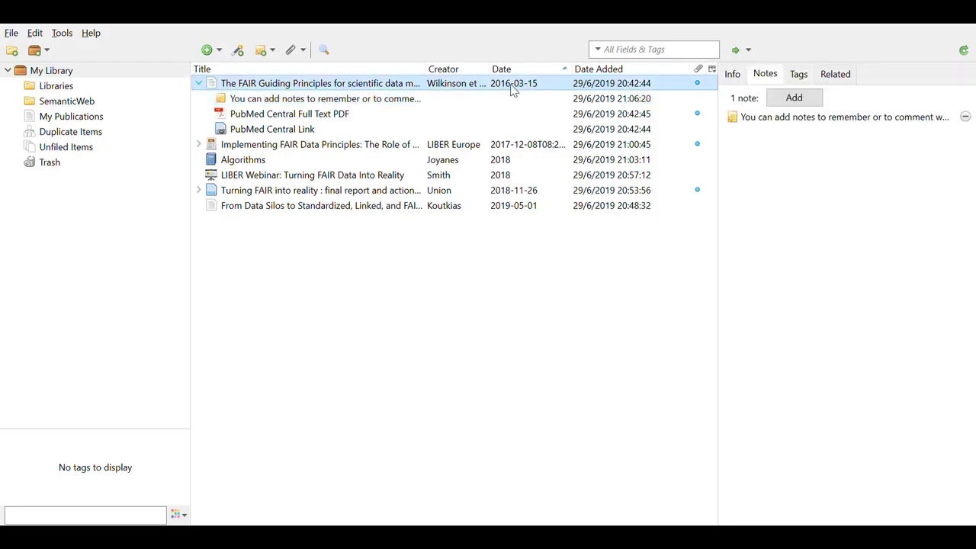
pyautogui.click(732, 76)
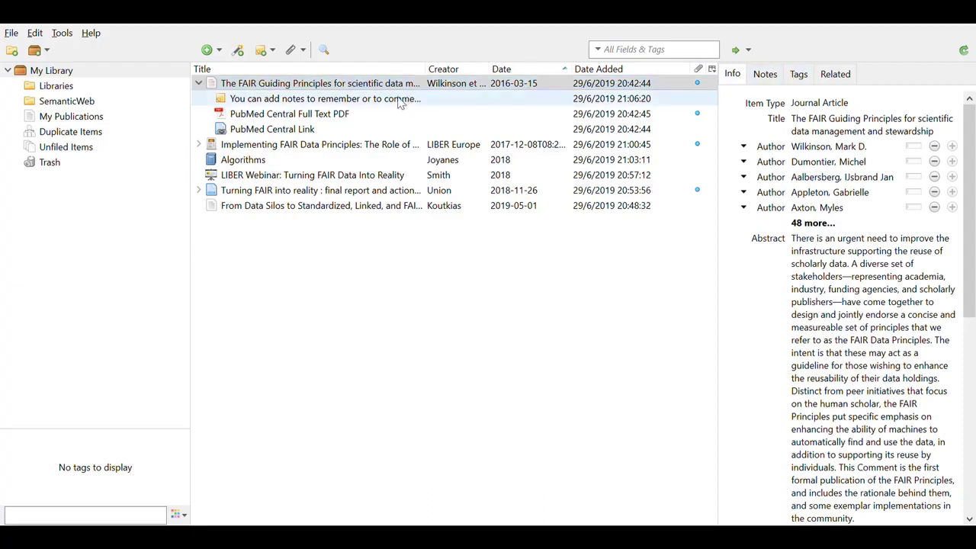
# Add the tag "European Union" to the web page item "Turning FAIR into reality"
pyautogui.click(362, 191)
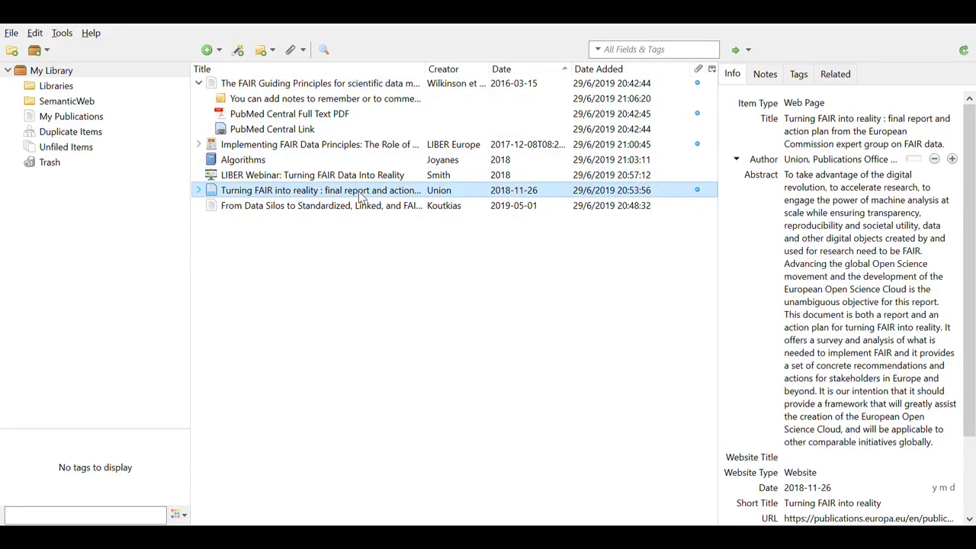
pyautogui.click(199, 190)
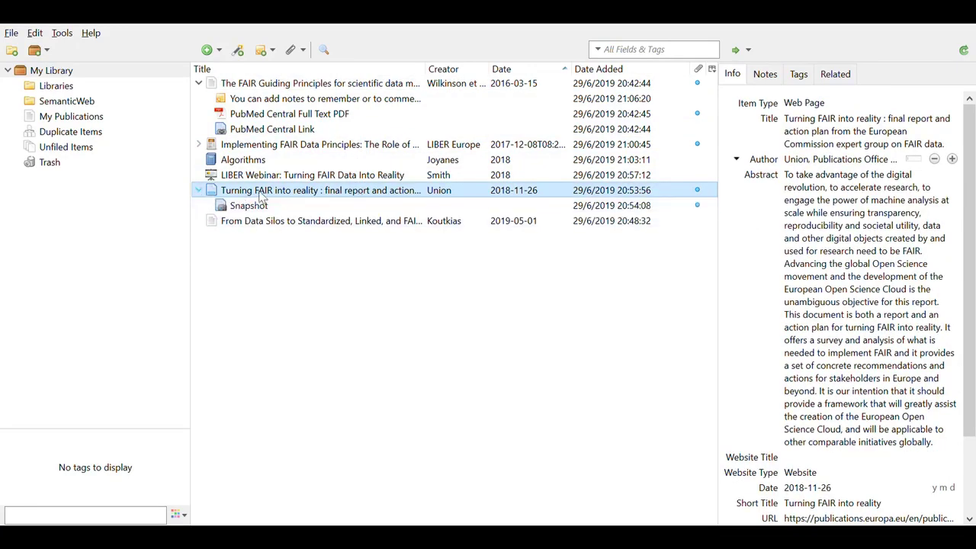
pyautogui.click(799, 75)
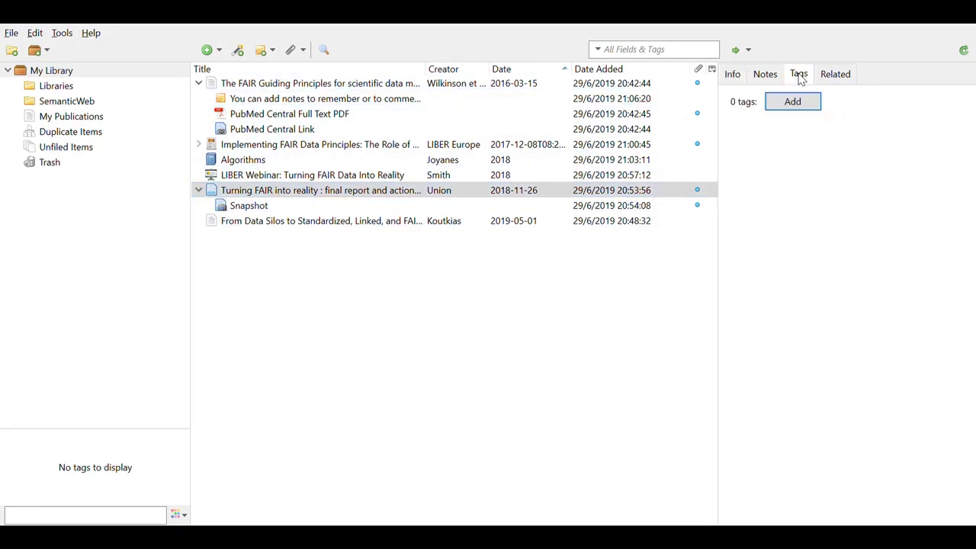
pyautogui.click(772, 108)
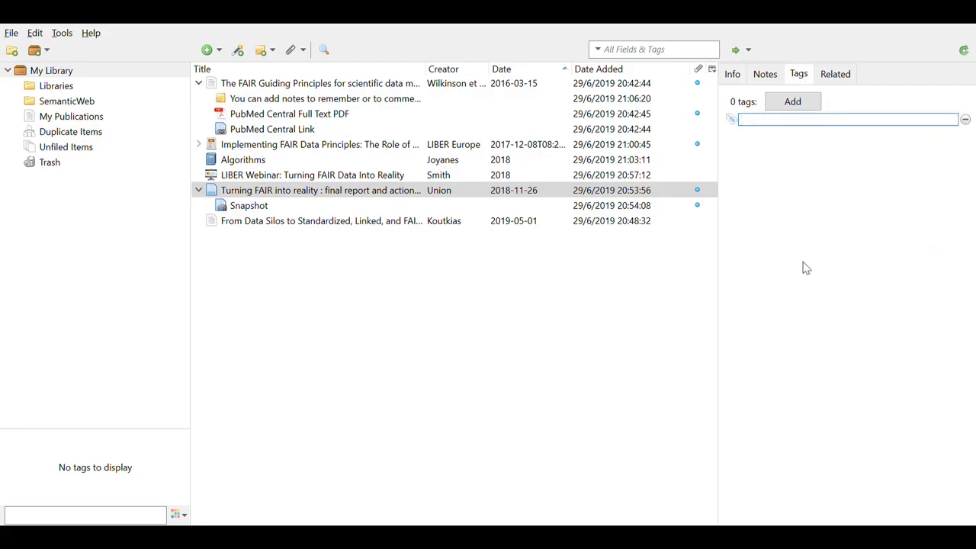
pyautogui.write('European Union')
pyautogui.press('Return')
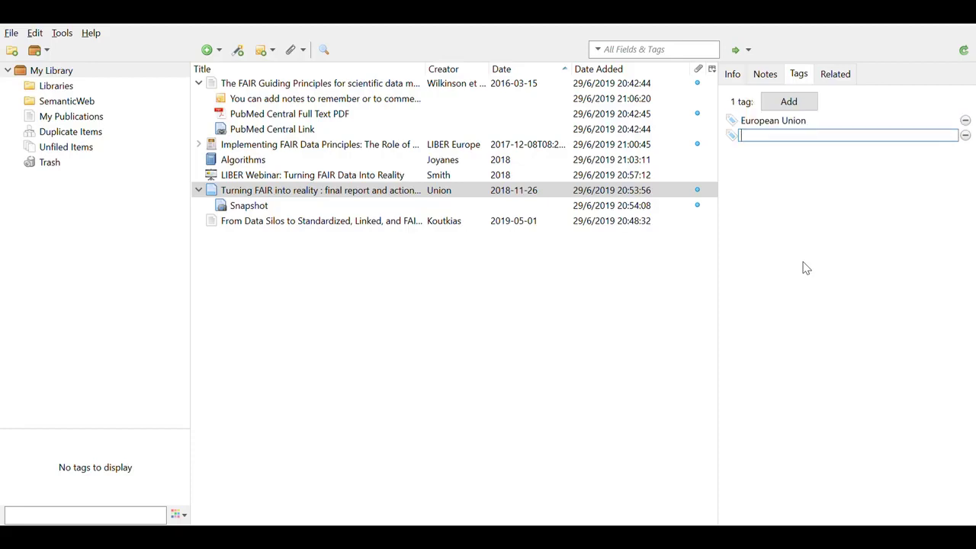
# Add the tags "European Commission" and "Fair data" to the "Turning FAIR into reality" item
pyautogui.write('European')
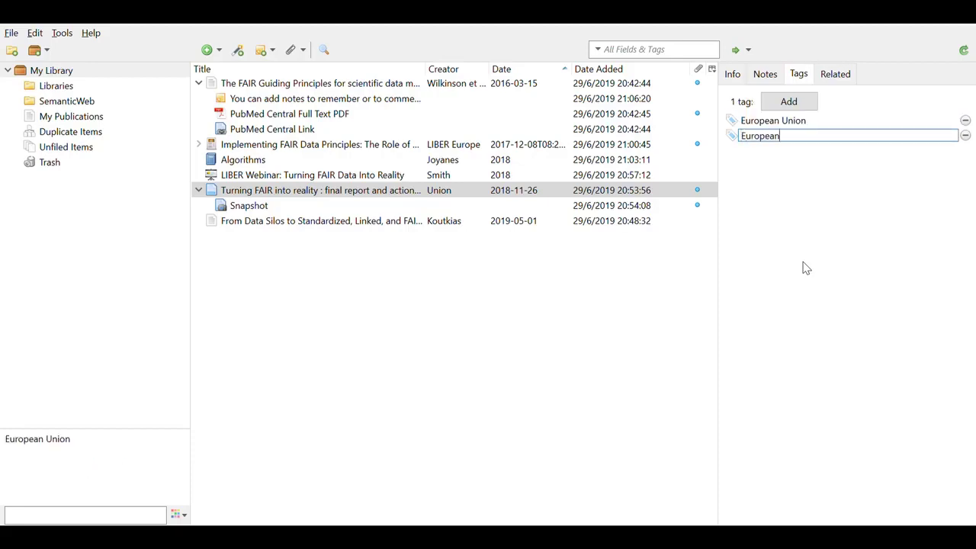
pyautogui.write(' Commisionion')
pyautogui.press('Return')
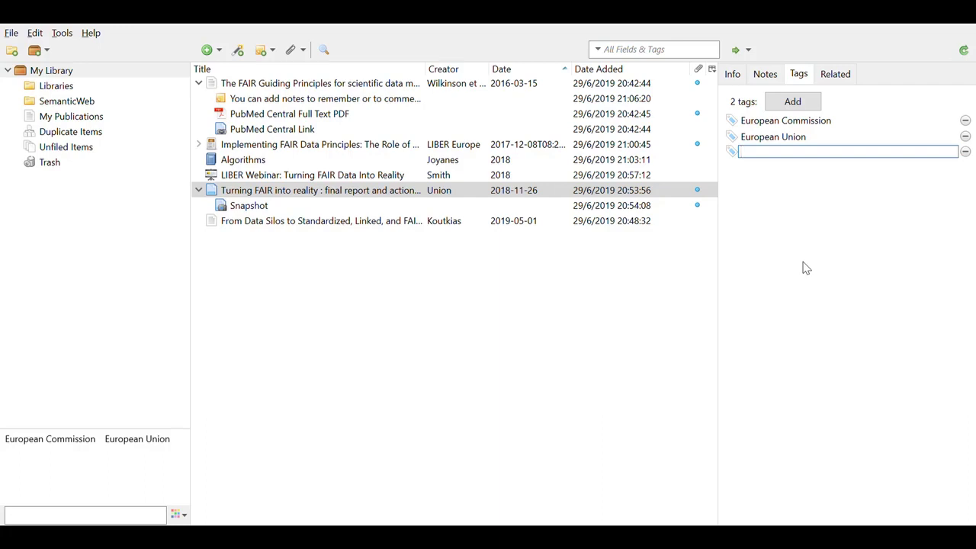
pyautogui.write('Fair data')
pyautogui.press('Return')
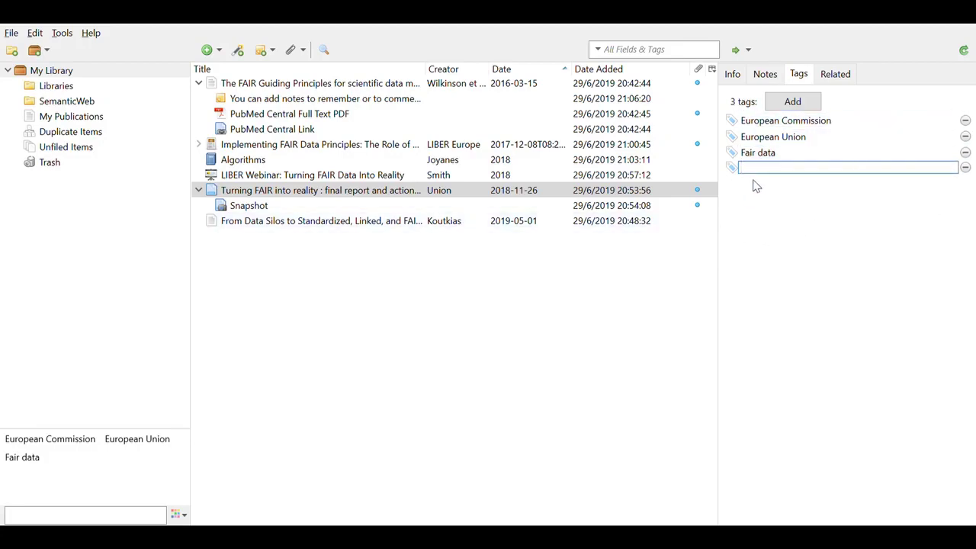
pyautogui.click(311, 194)
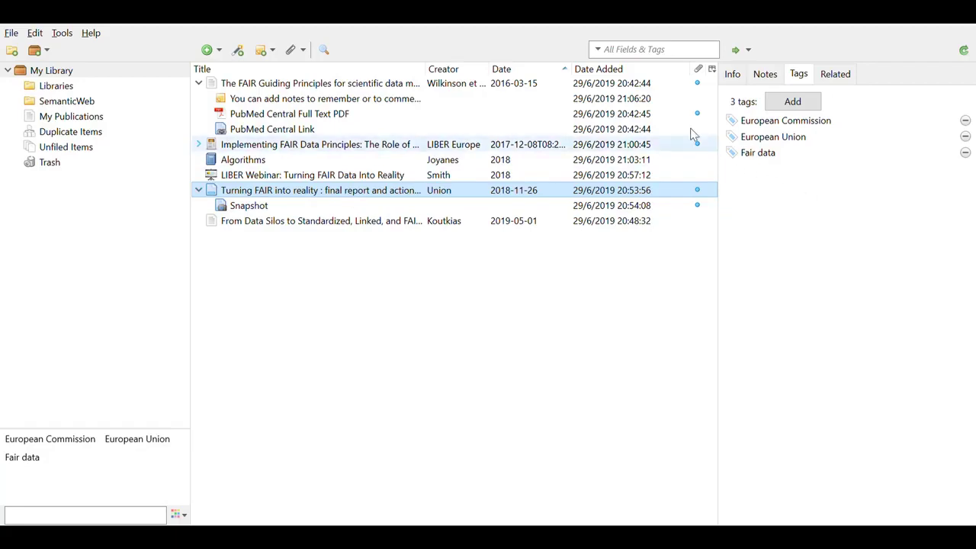
# Limit the quick search to Title, Creator, Year and search the library for an author's surname
pyautogui.click(648, 51)
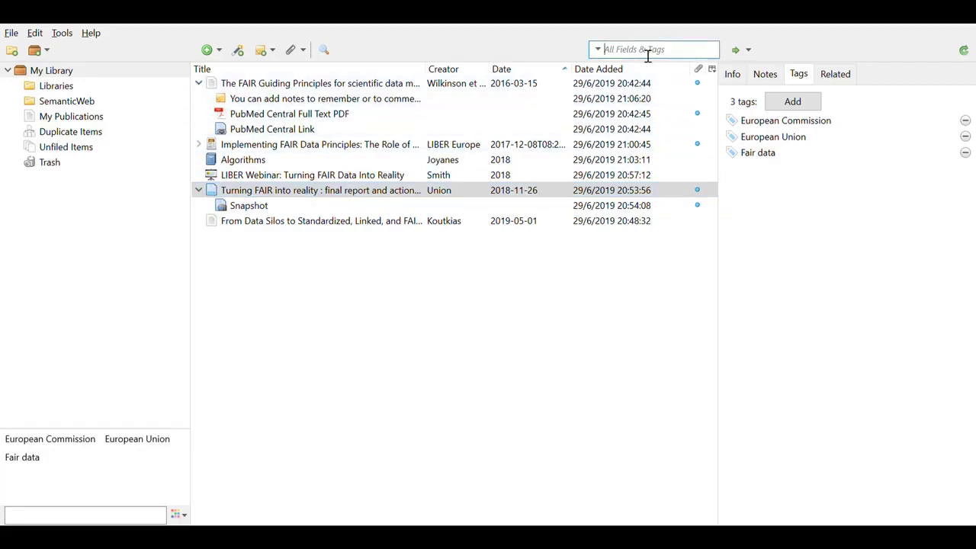
pyautogui.click(610, 70)
pyautogui.click(619, 55)
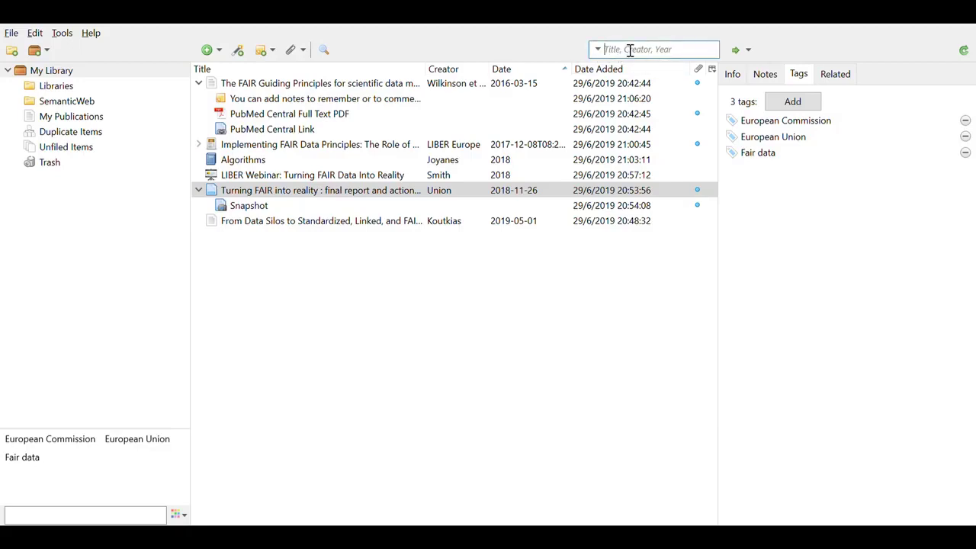
pyautogui.write('mons')
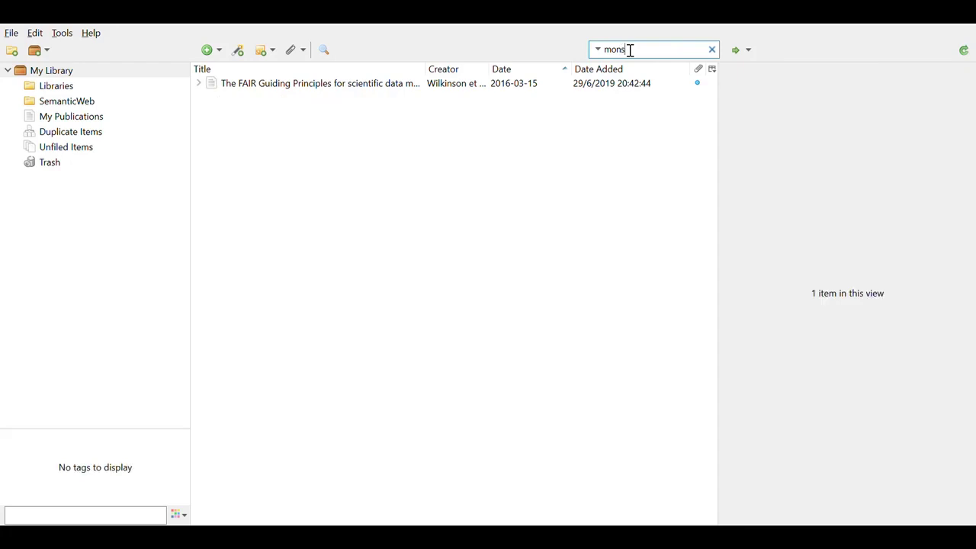
# Expand "The FAIR Guiding Principles" search result and look through its full author list for the searched surname
pyautogui.click(198, 84)
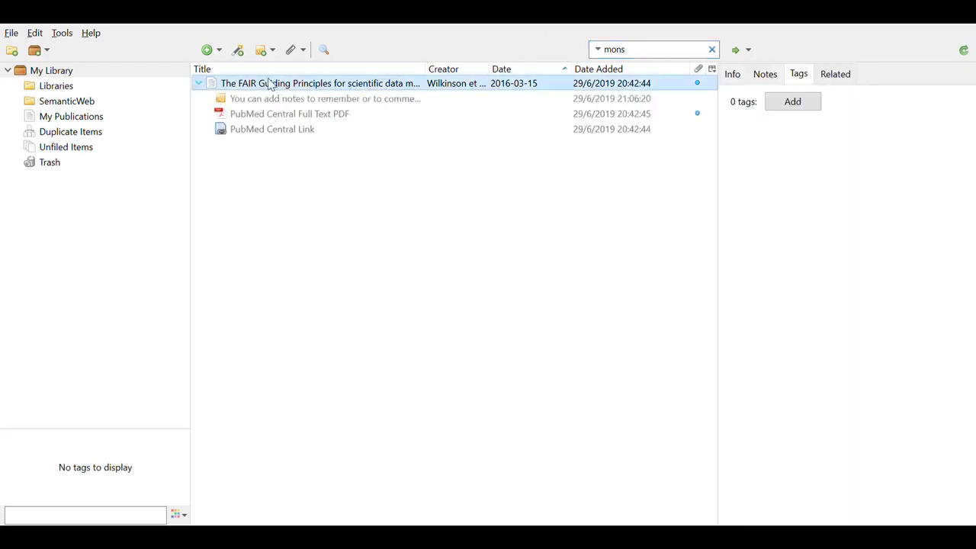
pyautogui.click(729, 76)
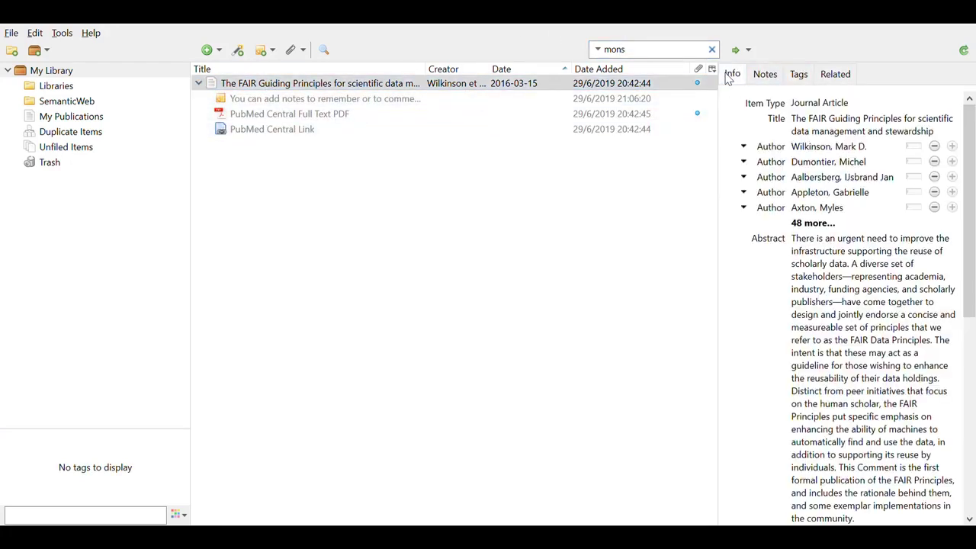
pyautogui.click(813, 224)
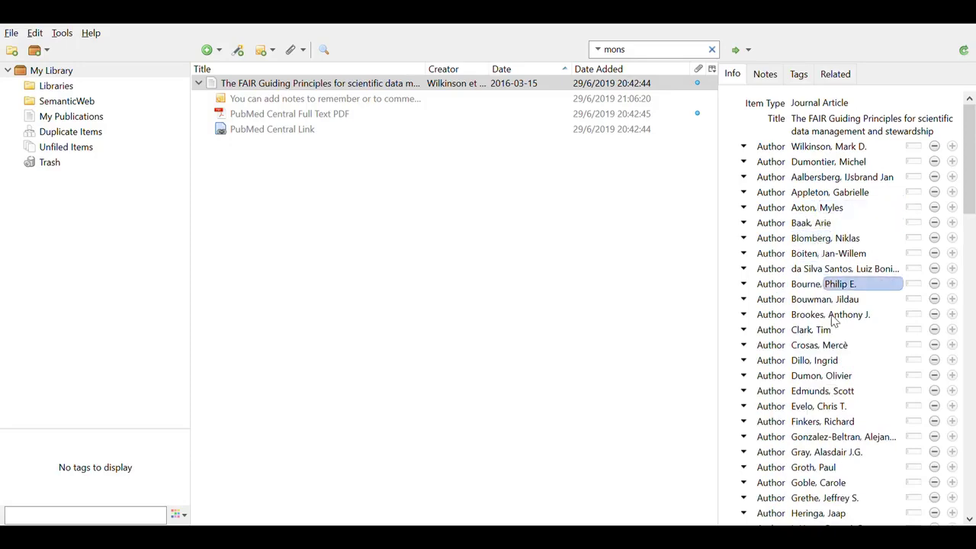
pyautogui.scroll(-8, 848, 394)
pyautogui.scroll(-3, 851, 394)
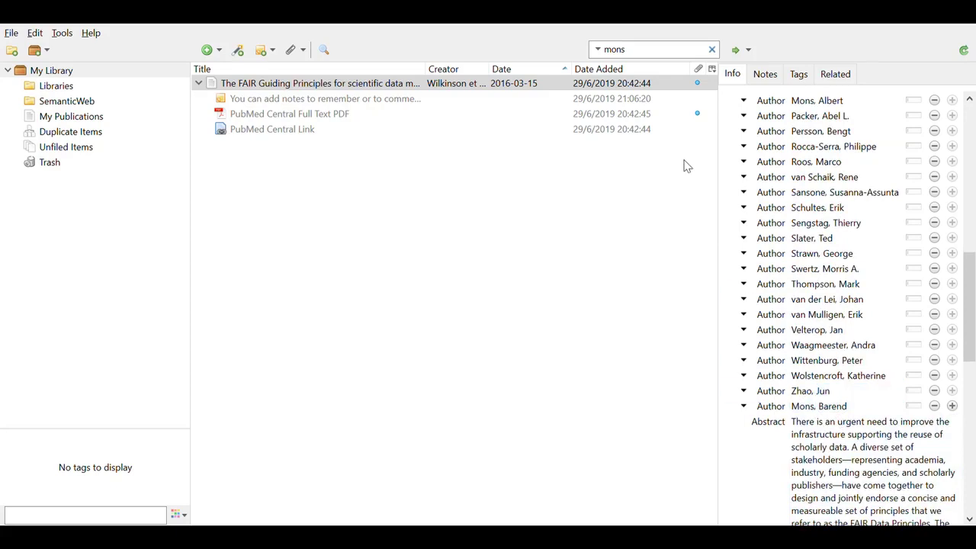
# Change the quick search scope to All Fields & Tags and search the library for "european"
pyautogui.click(636, 52)
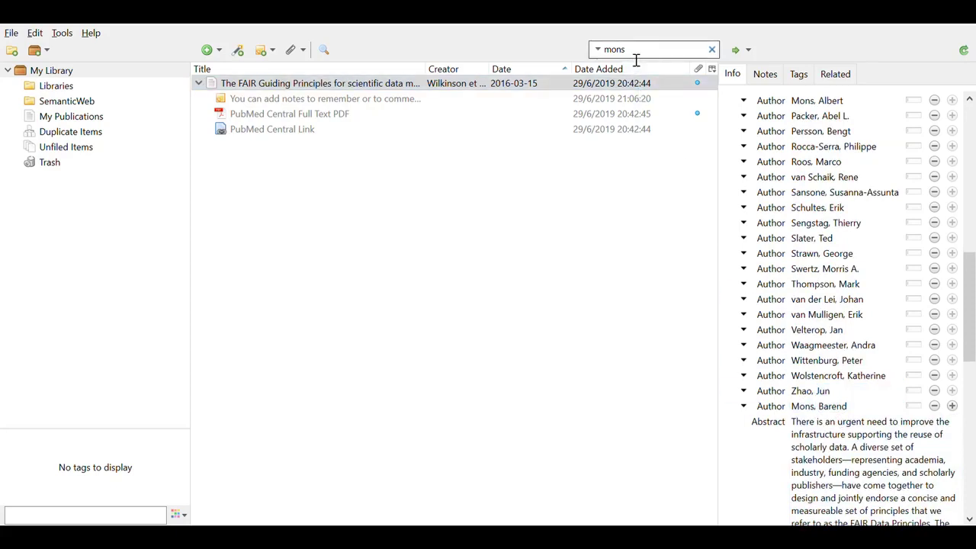
pyautogui.click(599, 52)
pyautogui.click(617, 82)
pyautogui.moveTo(639, 58); pyautogui.dragTo(572, 51)
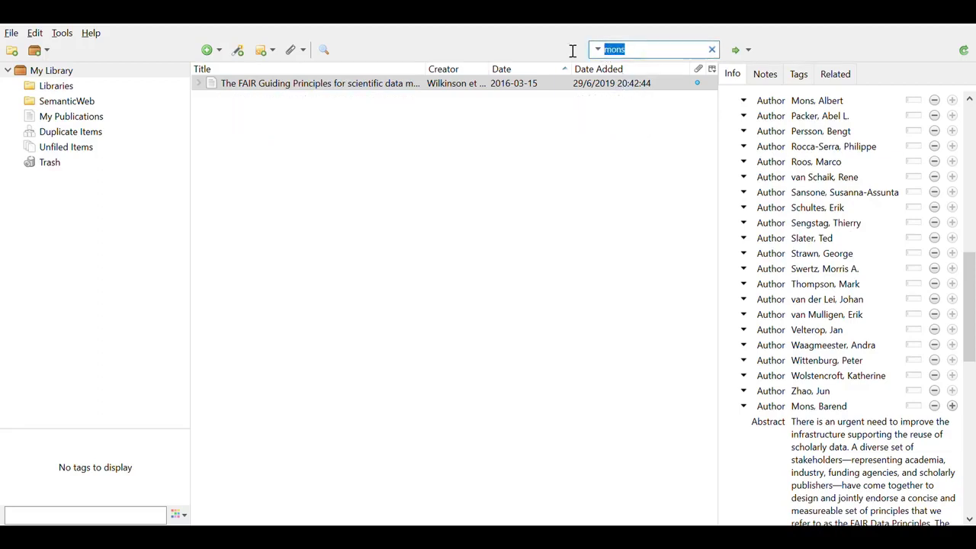
pyautogui.write('european')
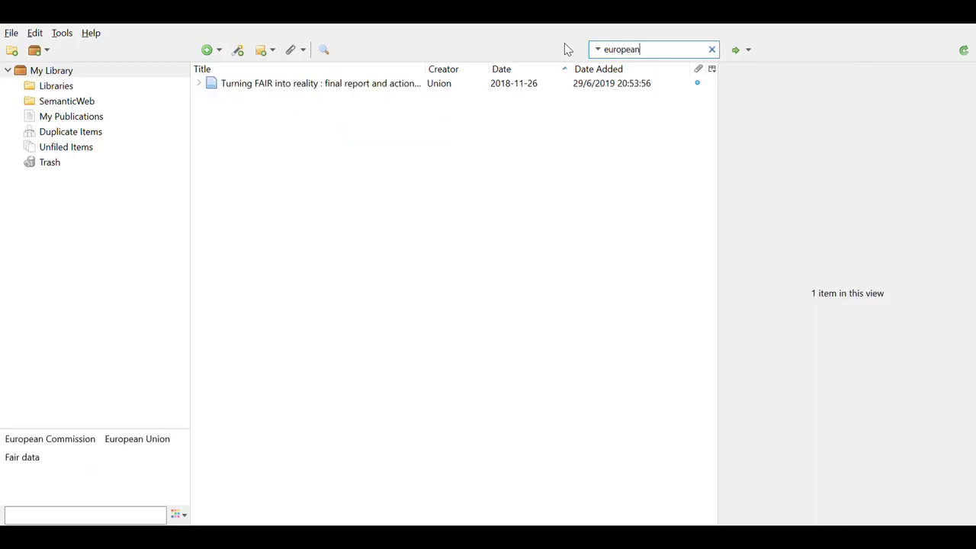
# Expand the "Turning FAIR into reality" search result and check its information and tags for the search term
pyautogui.click(404, 86)
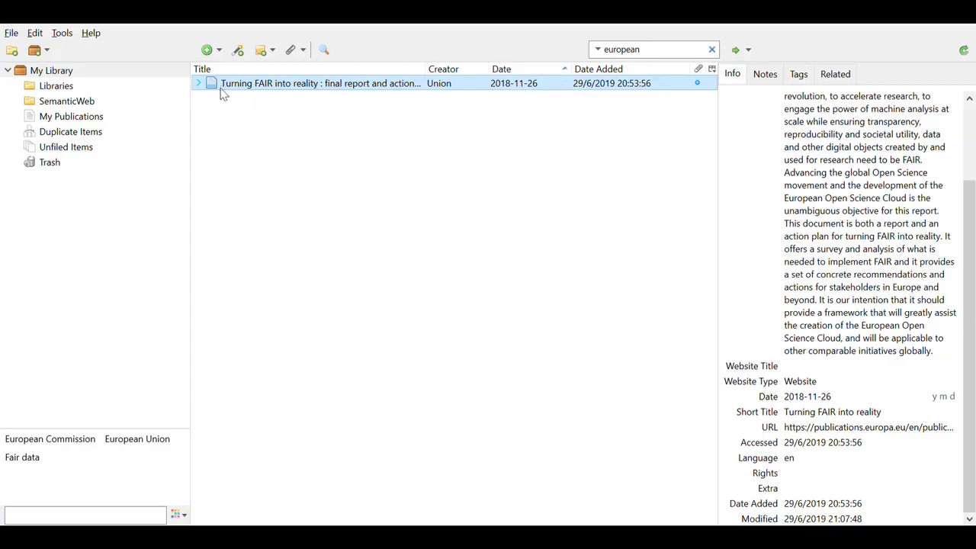
pyautogui.click(197, 84)
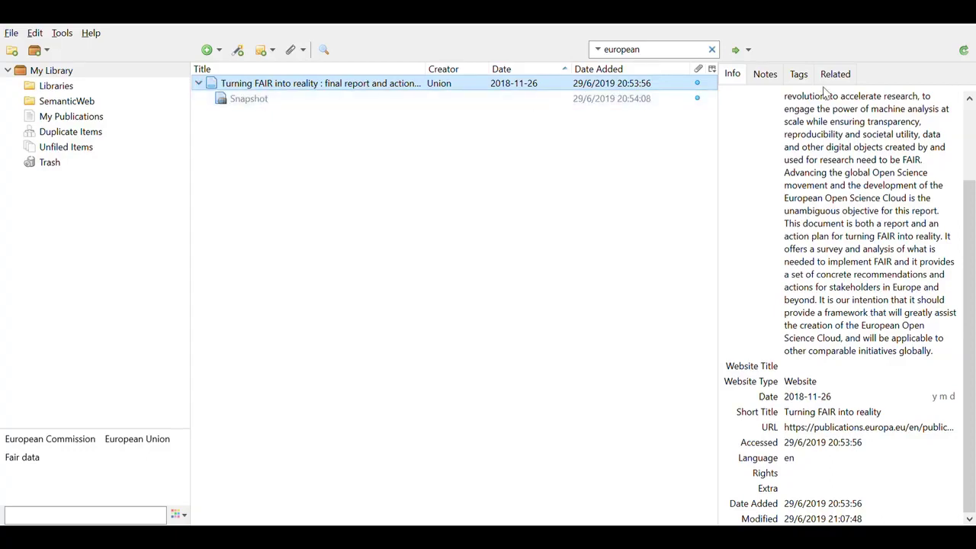
pyautogui.click(798, 74)
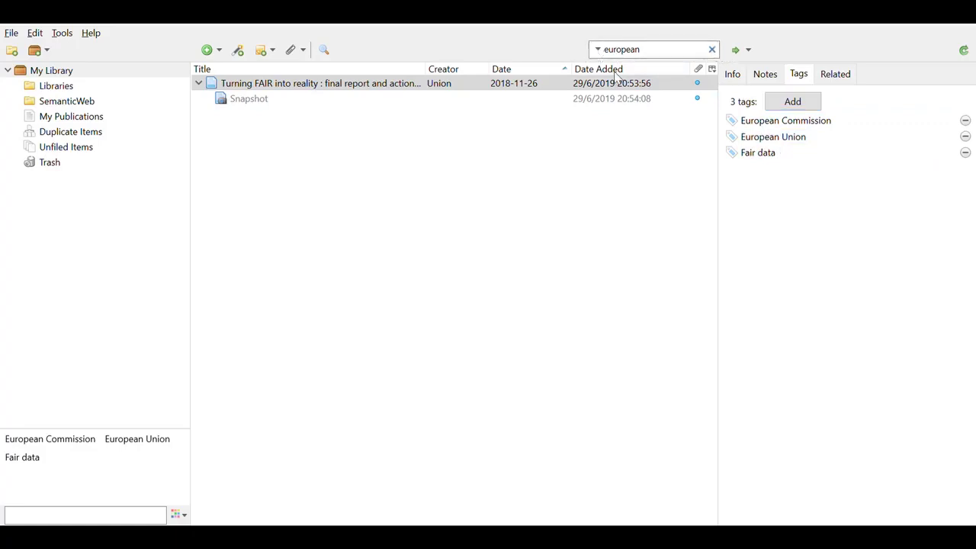
# Widen the quick search scope to include attachment contents, search for "pid", and shorten the term to "p"
pyautogui.click(629, 102)
pyautogui.moveTo(653, 52); pyautogui.dragTo(561, 50)
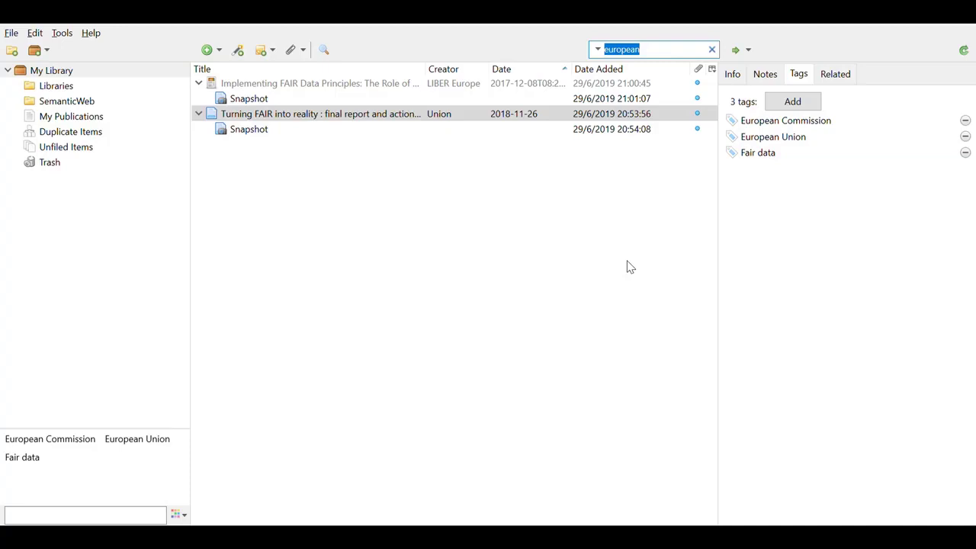
pyautogui.write('pid')
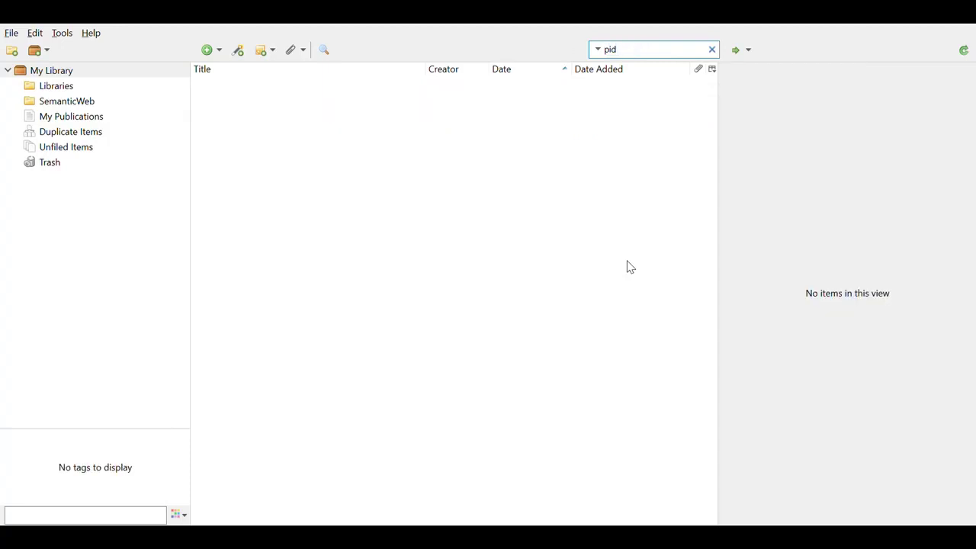
pyautogui.press('BackSpace')
pyautogui.press('BackSpace')
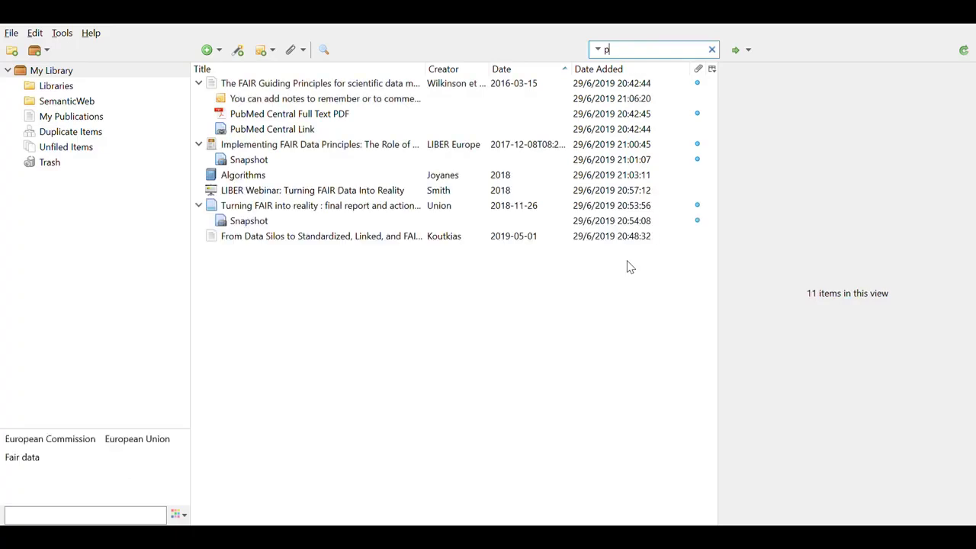